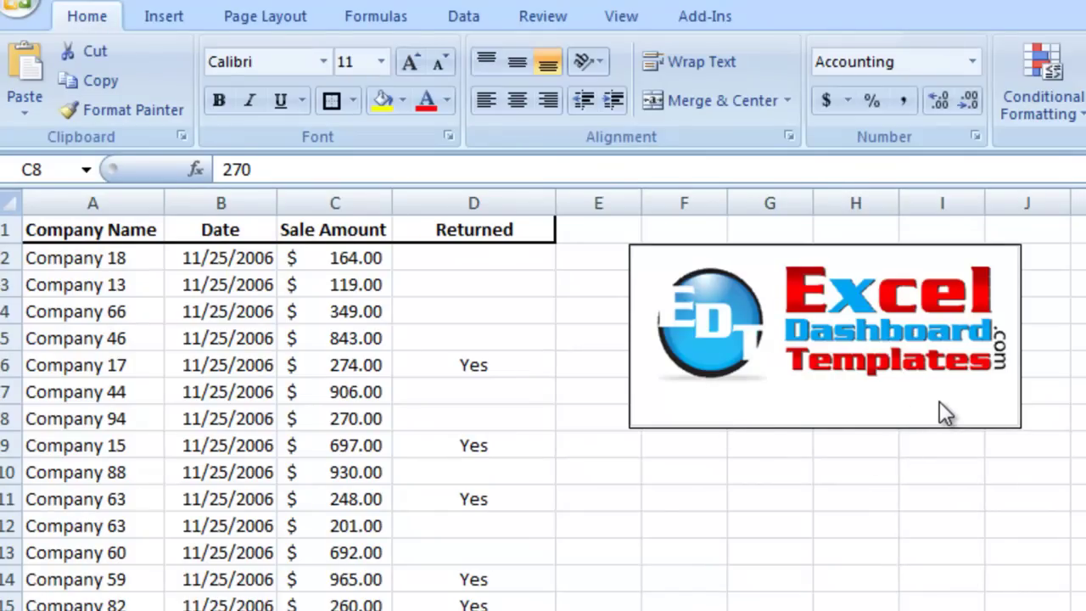
Step: Jump to the last record in the Company Name column and extend the selection from A60001 back up to A2
left_click(354, 419)
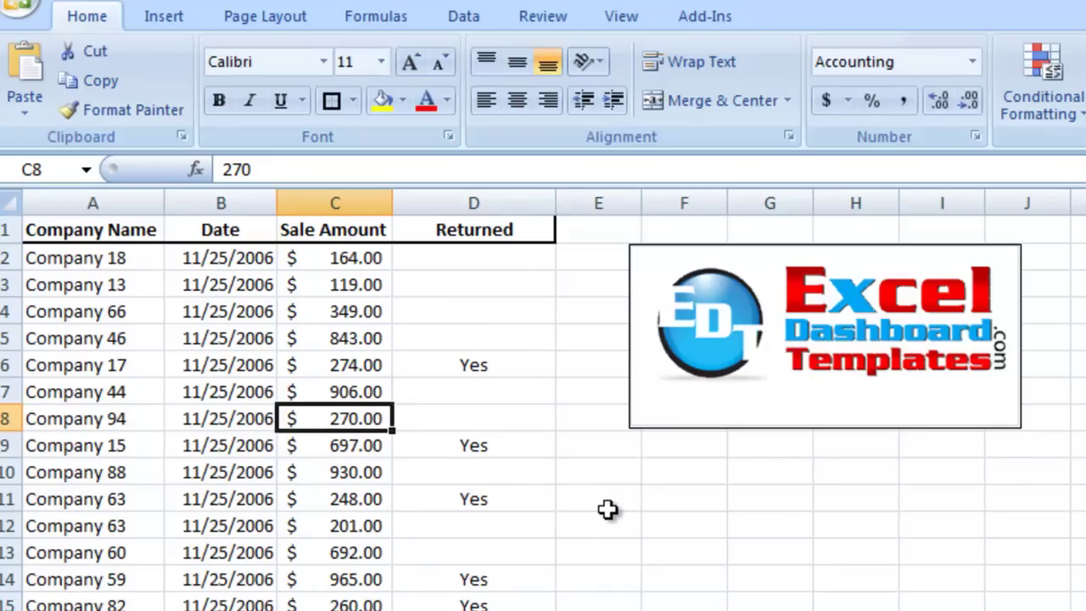
left_click(326, 392)
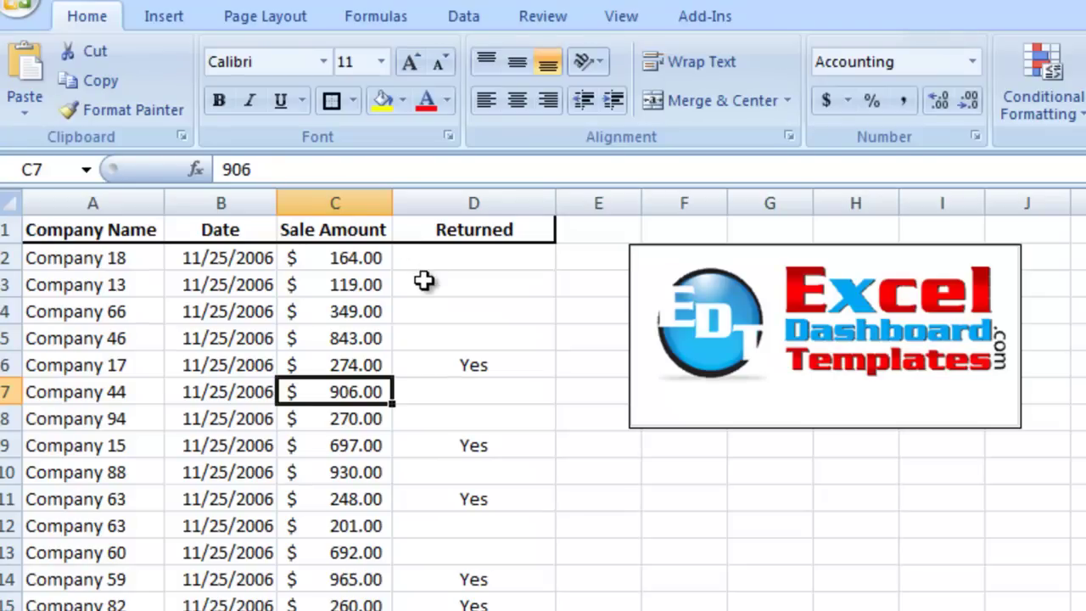
left_click(140, 311)
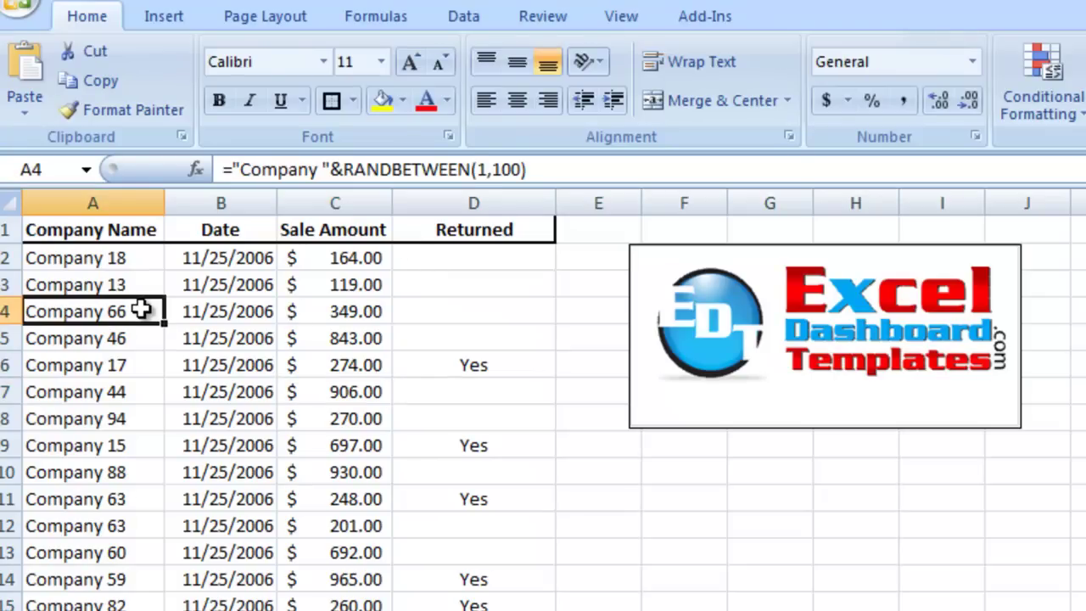
key("ctrl+Down")
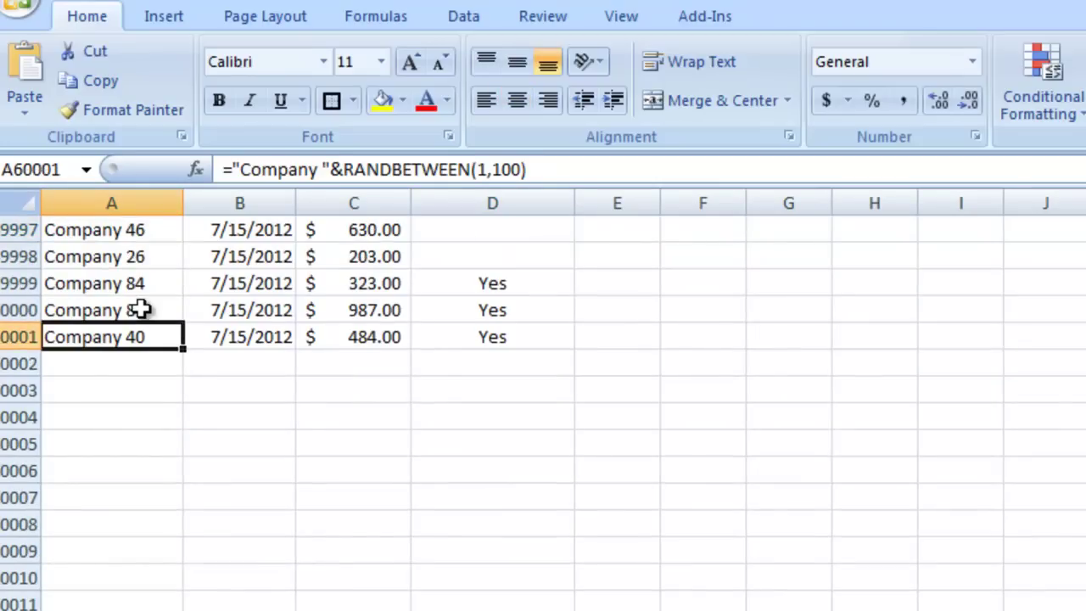
key("ctrl+shift+Up")
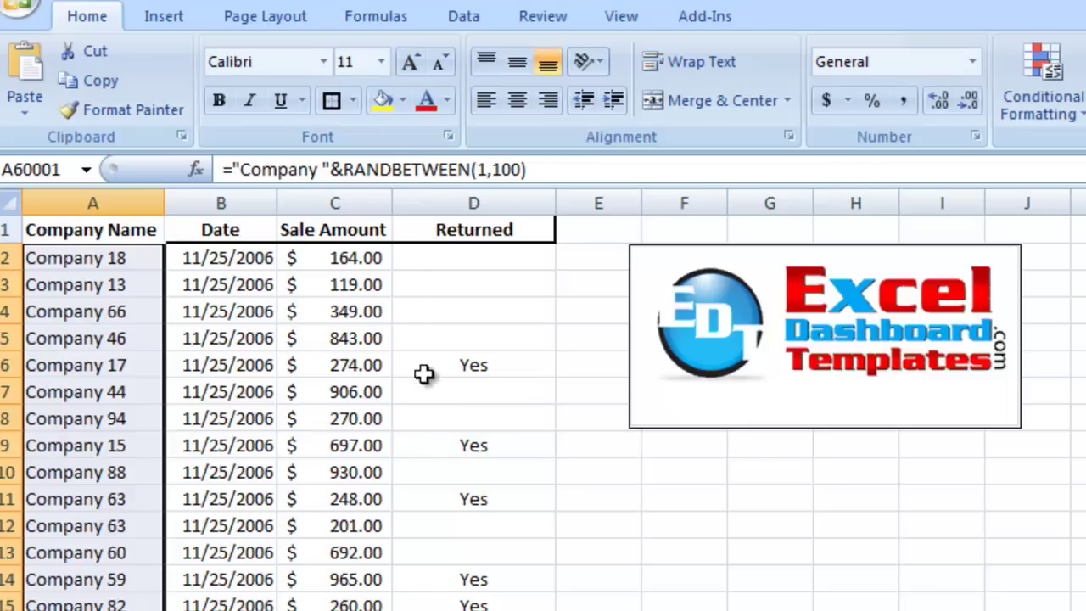
left_click(372, 336)
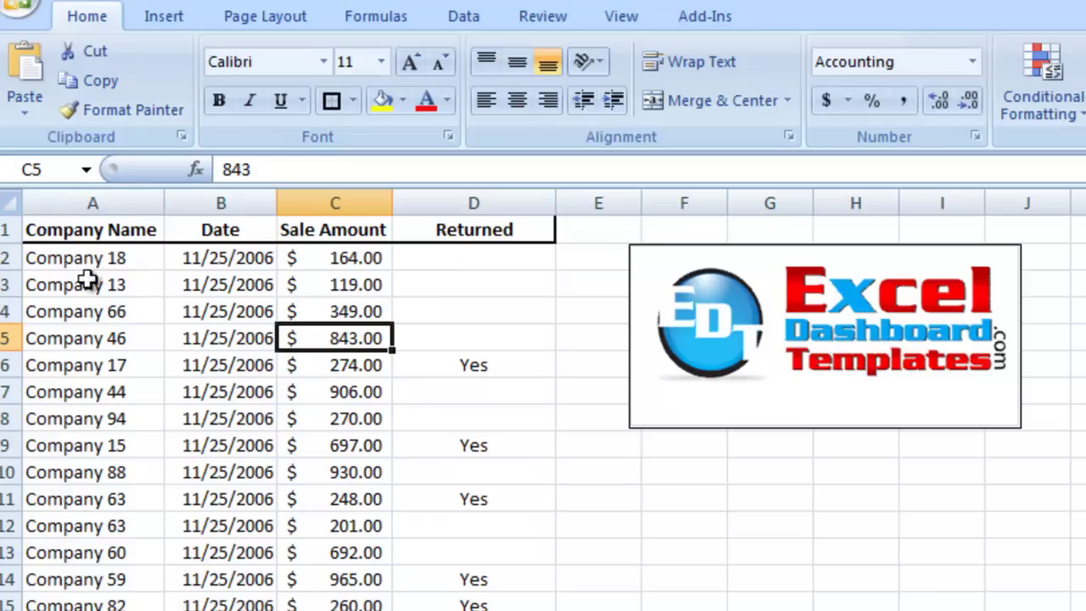
left_click(11, 257)
left_click(121, 280)
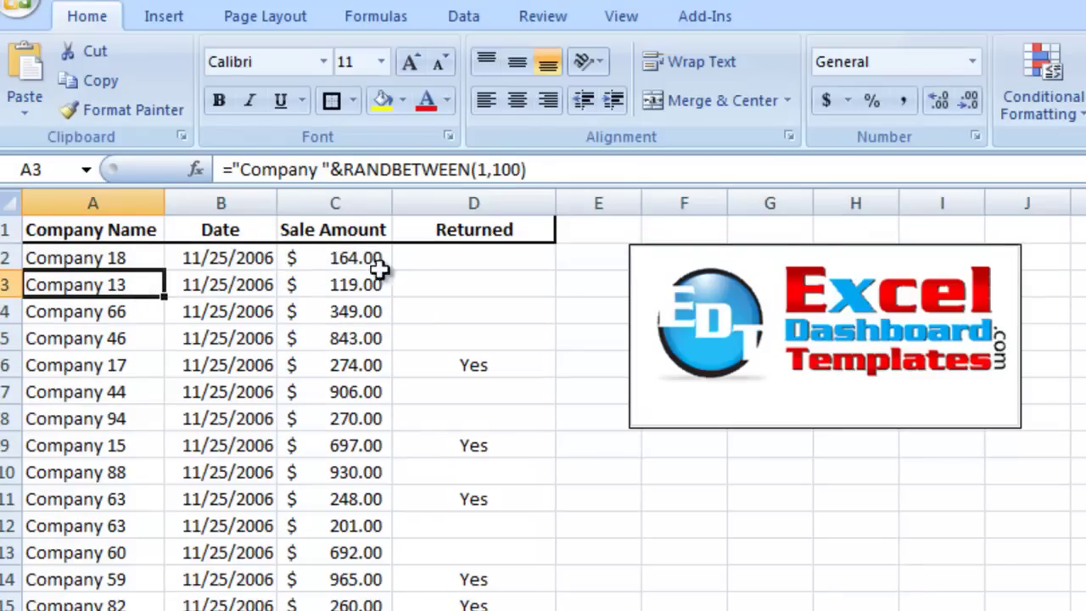
Step: Try to select the Returned column's data from D2 down to D12068, clear the selection and return to cell A1
left_click(446, 262)
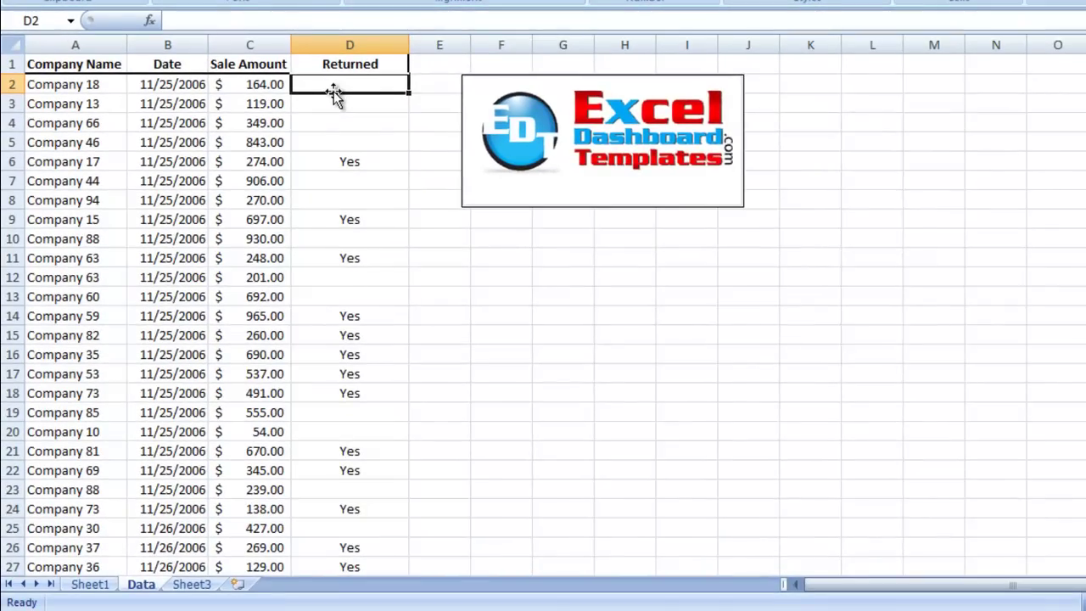
left_click_drag(336, 86, 352, 607)
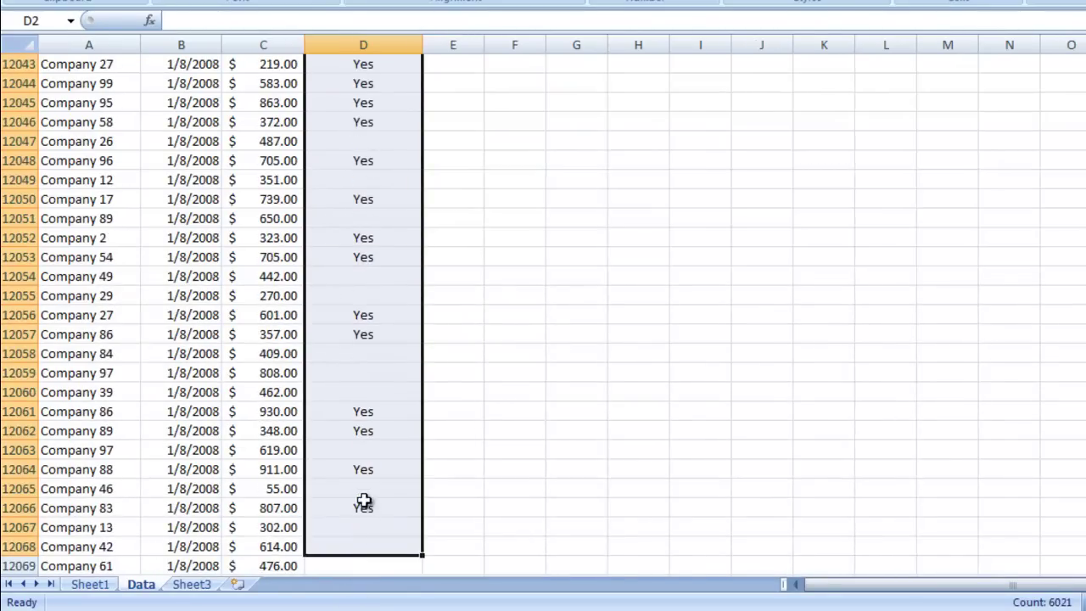
scroll(266, 455, "down", 3)
scroll(254, 441, "up", 3)
scroll(255, 447, "down", 4)
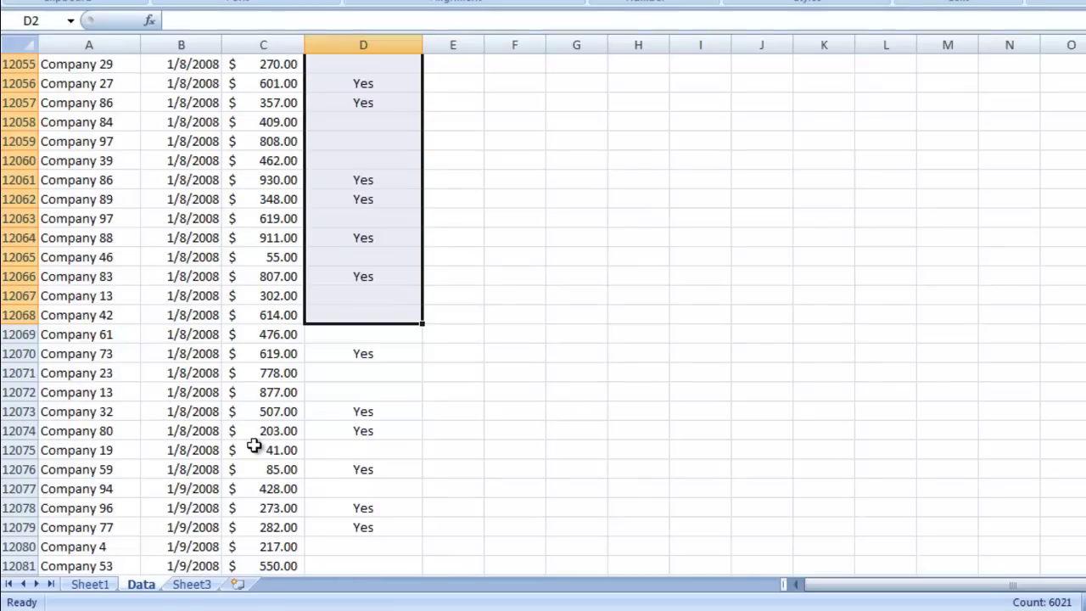
scroll(368, 379, "down", 2)
scroll(371, 388, "up", 2)
scroll(368, 383, "down", 2)
scroll(363, 386, "up", 3)
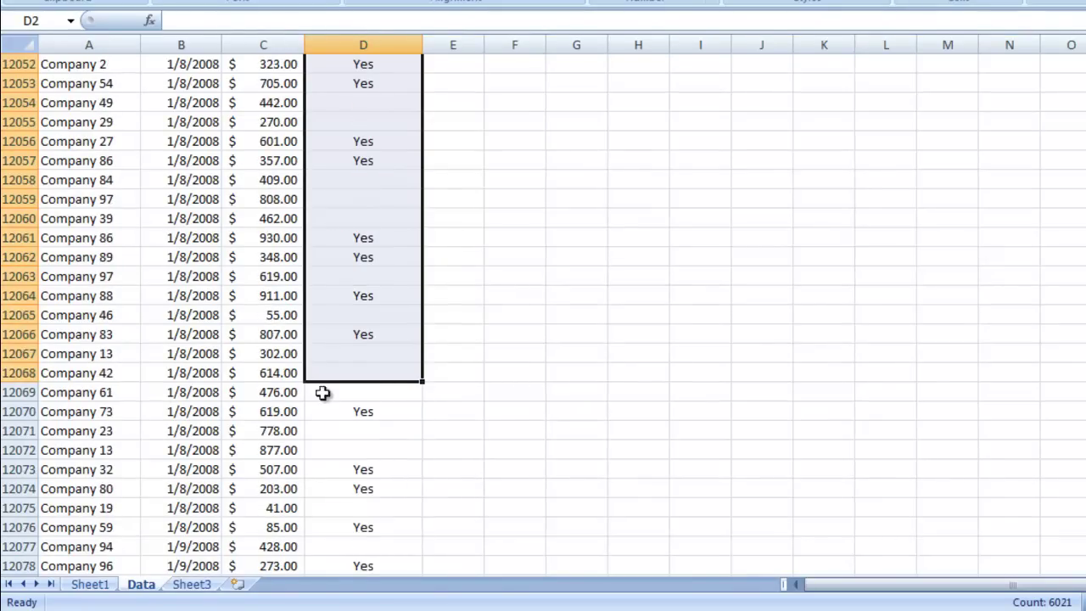
left_click(268, 396)
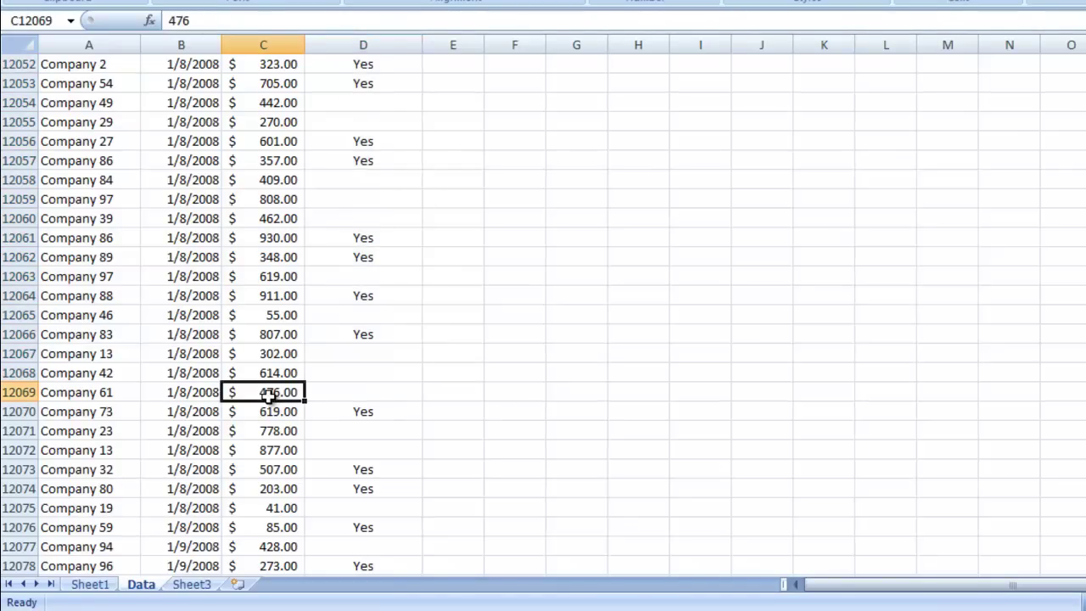
key("ctrl+Home")
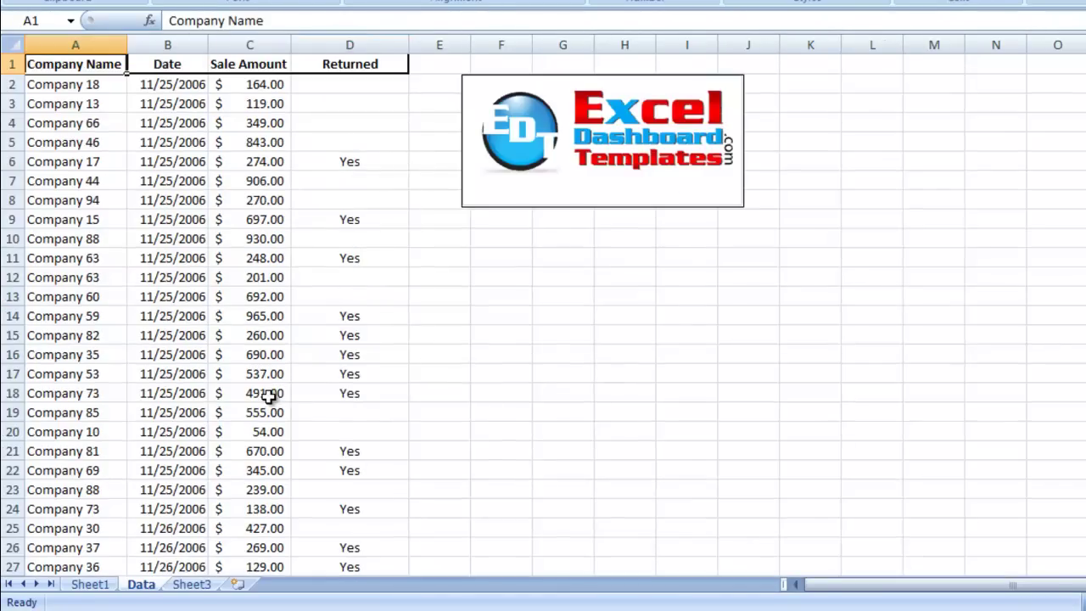
Step: Move the active cell around the first rows of the Sale Amount and Returned columns, ending on the Returned header in D1
left_click(339, 101)
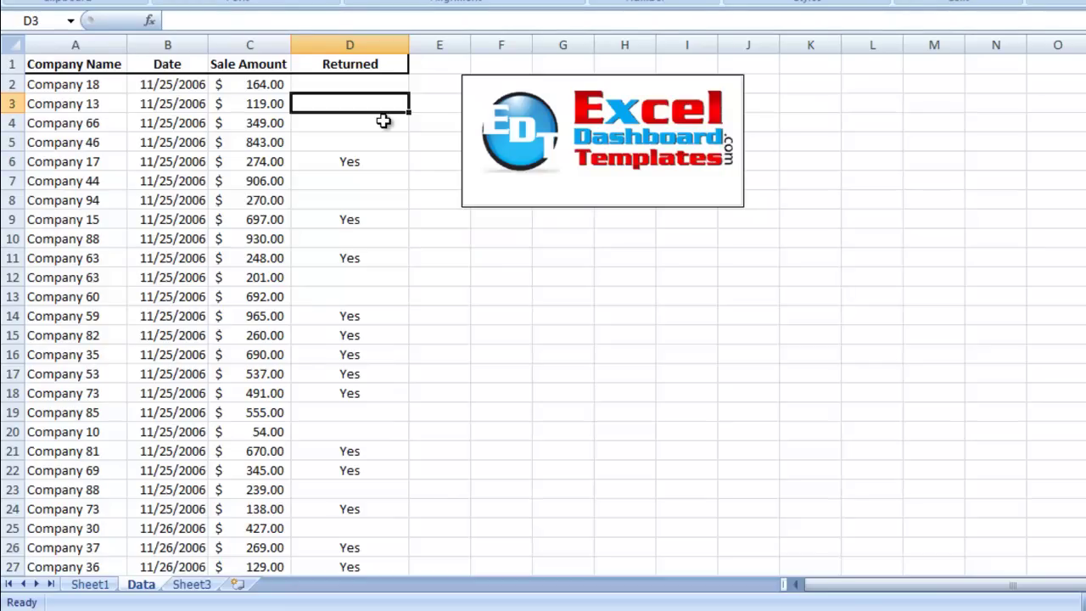
key("Up")
key("Left")
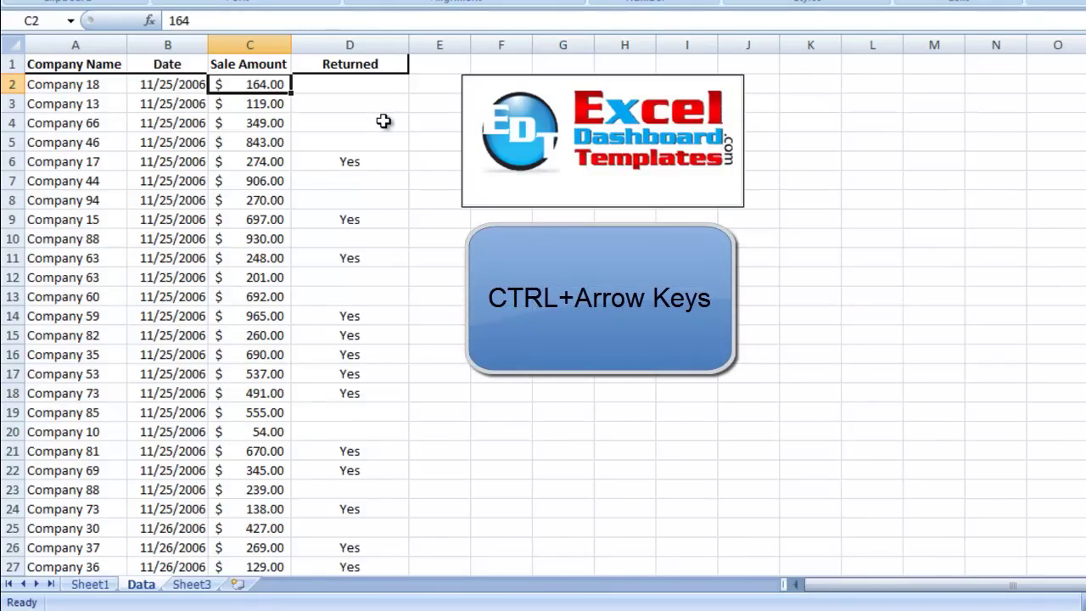
key("Down")
key("Right")
key("ctrl+Up")
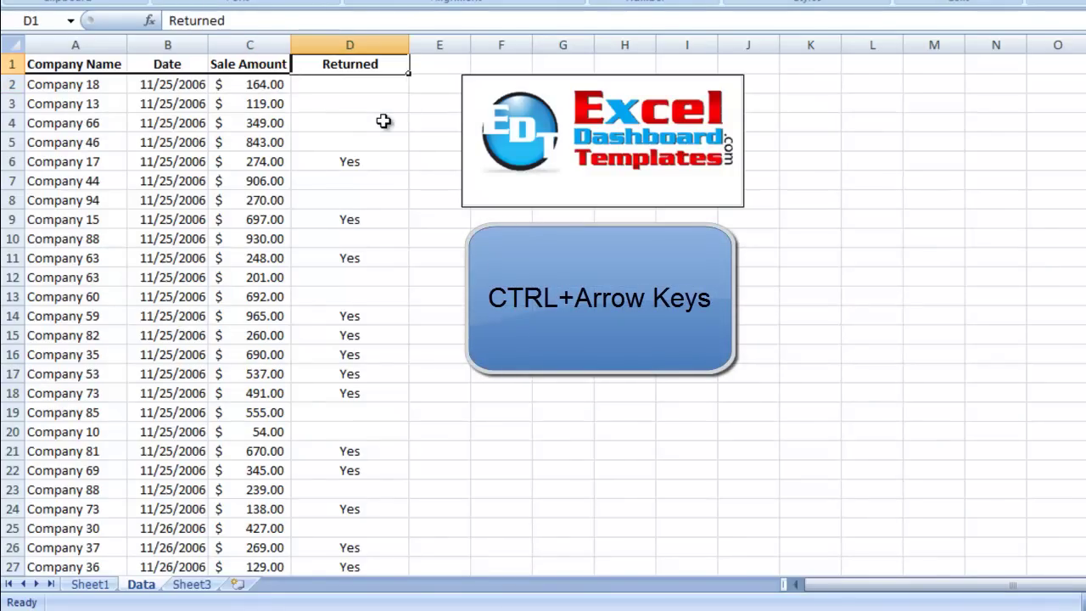
key("Down")
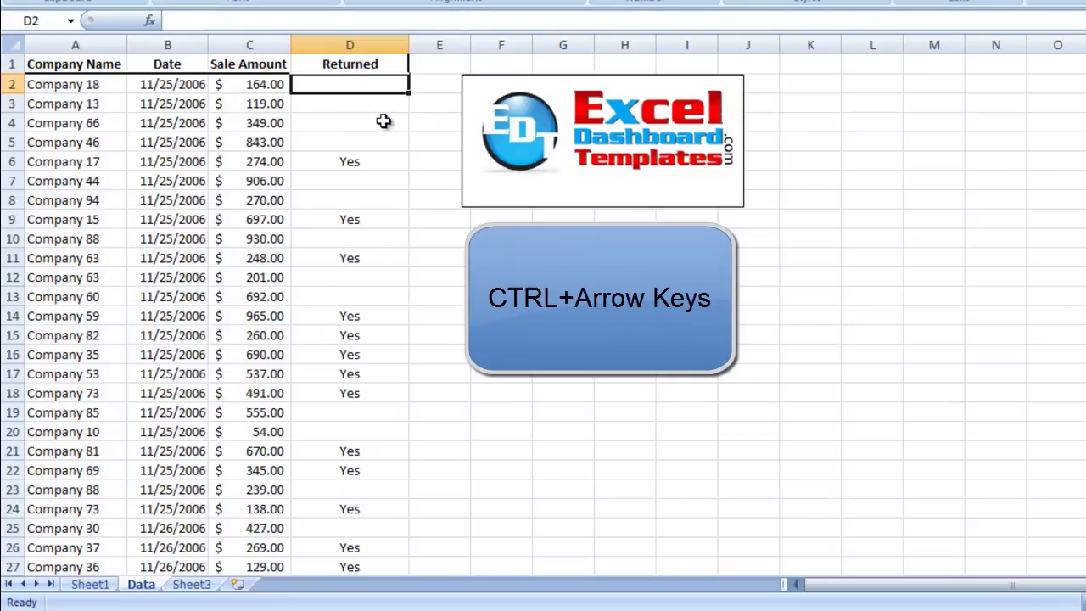
key("ctrl+Up")
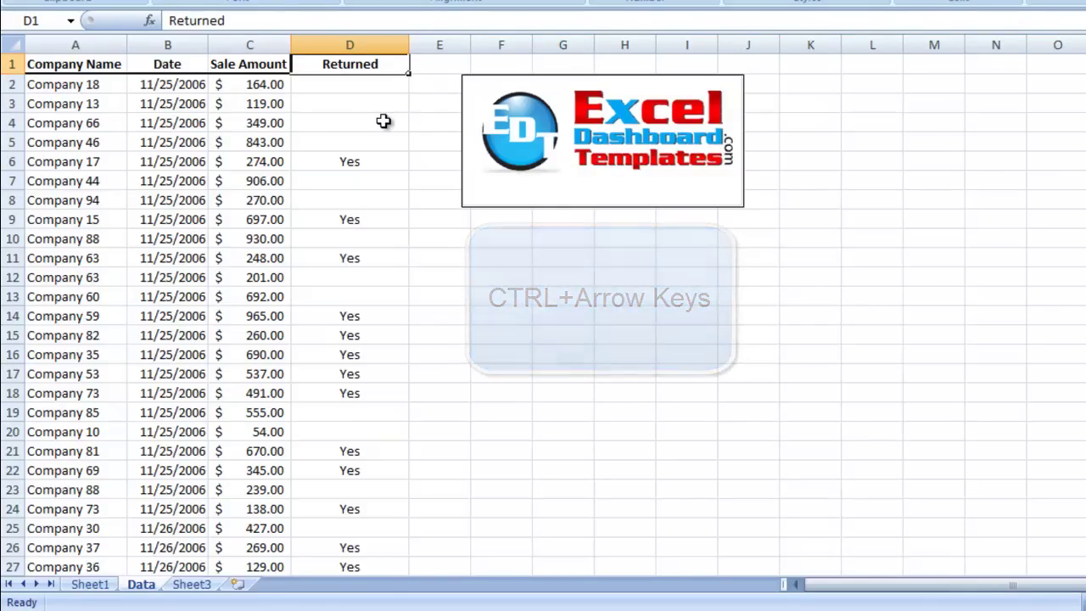
Step: Jump down the Returned column from one data block edge to the following one, from D1 to D21
key("ctrl+Down")
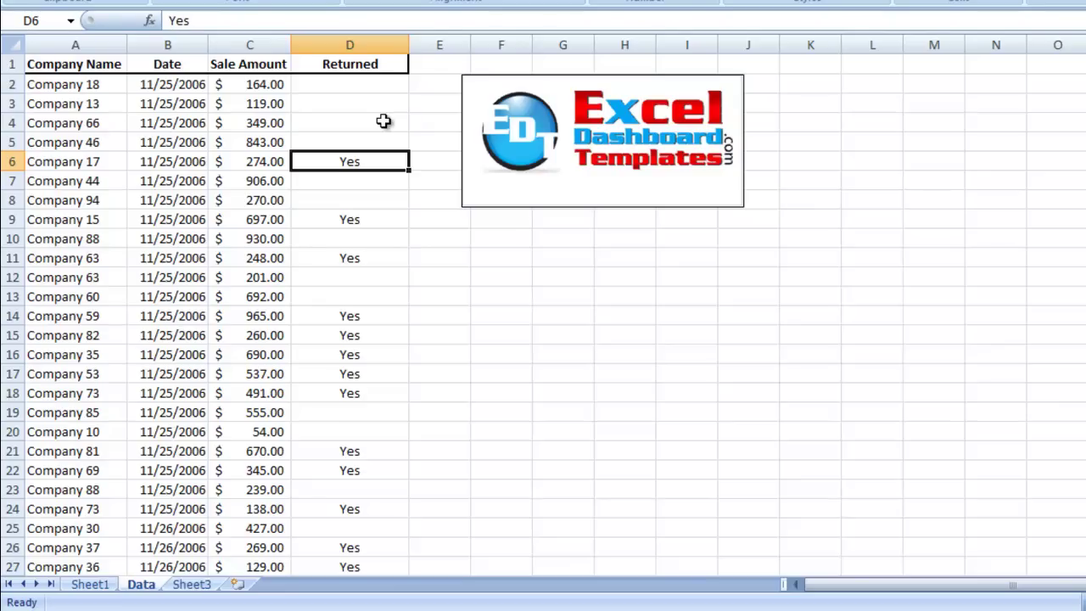
key("ctrl+Down")
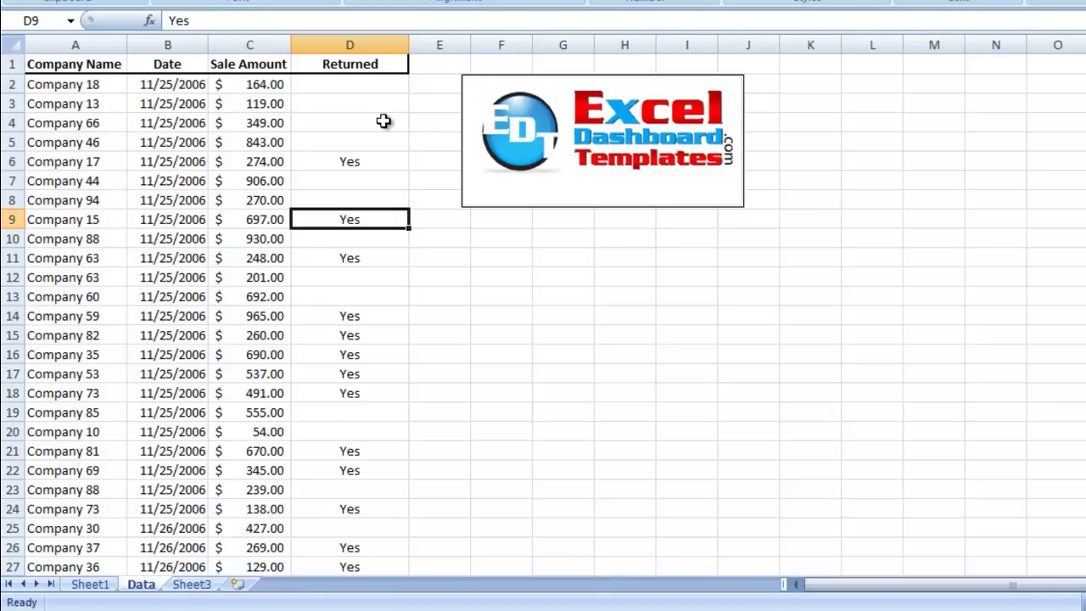
key("ctrl+Down")
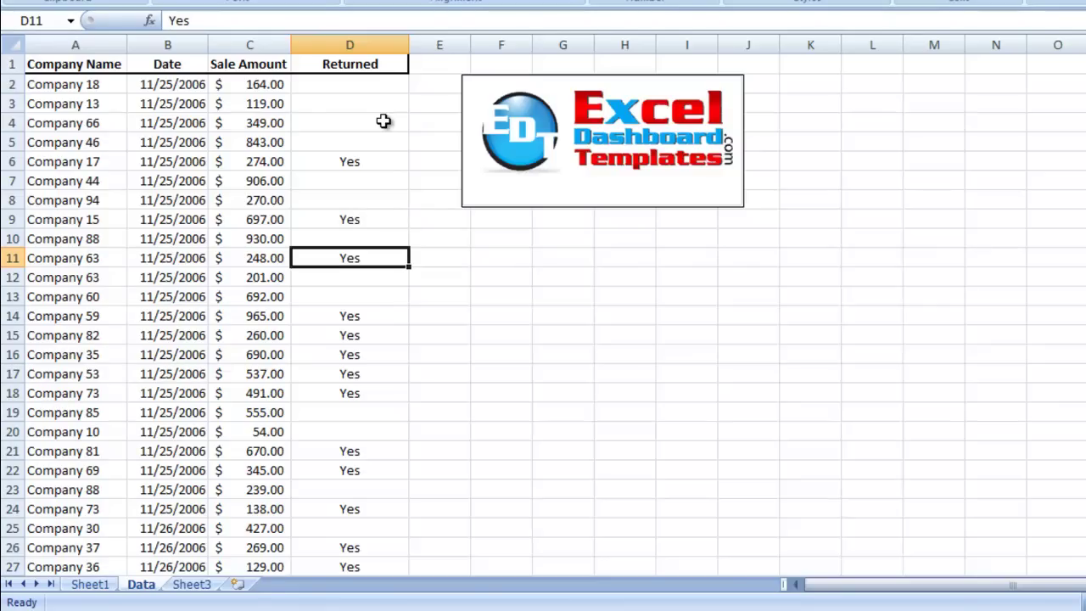
key("ctrl+Down")
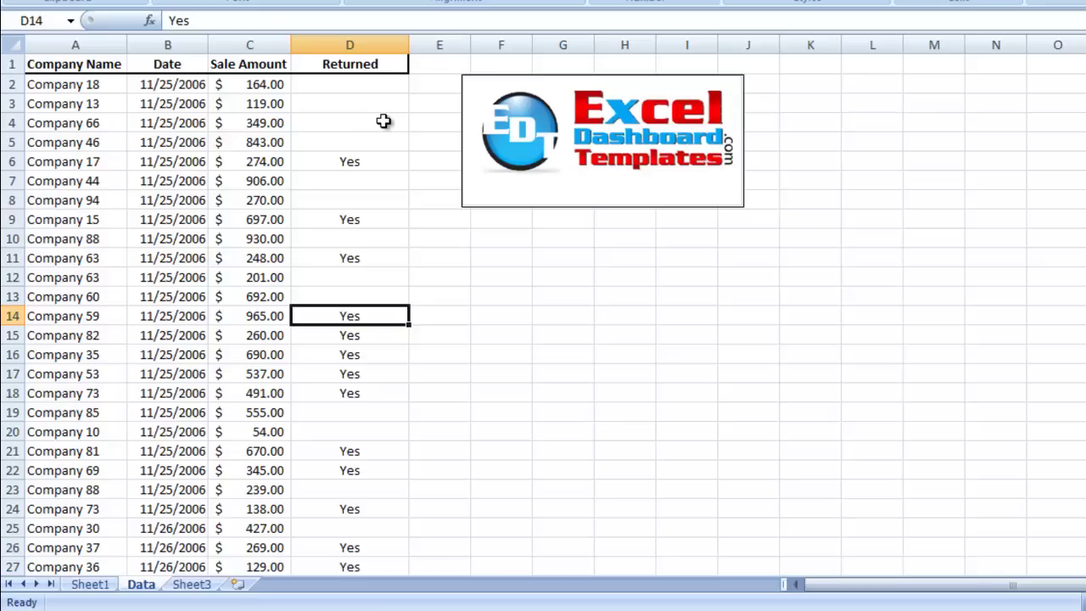
key("ctrl+Down")
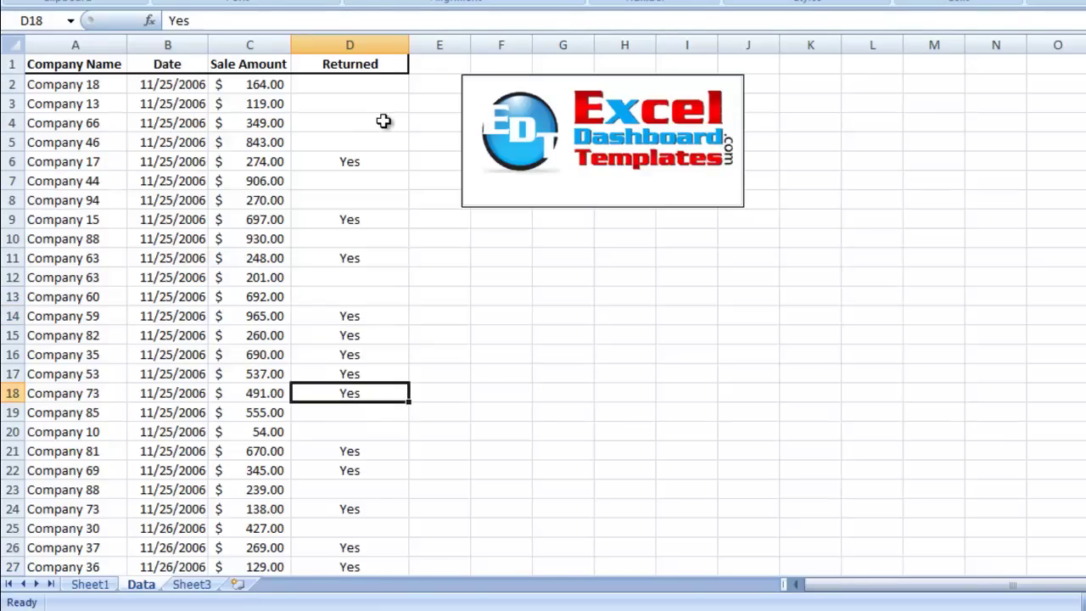
key("ctrl+Down")
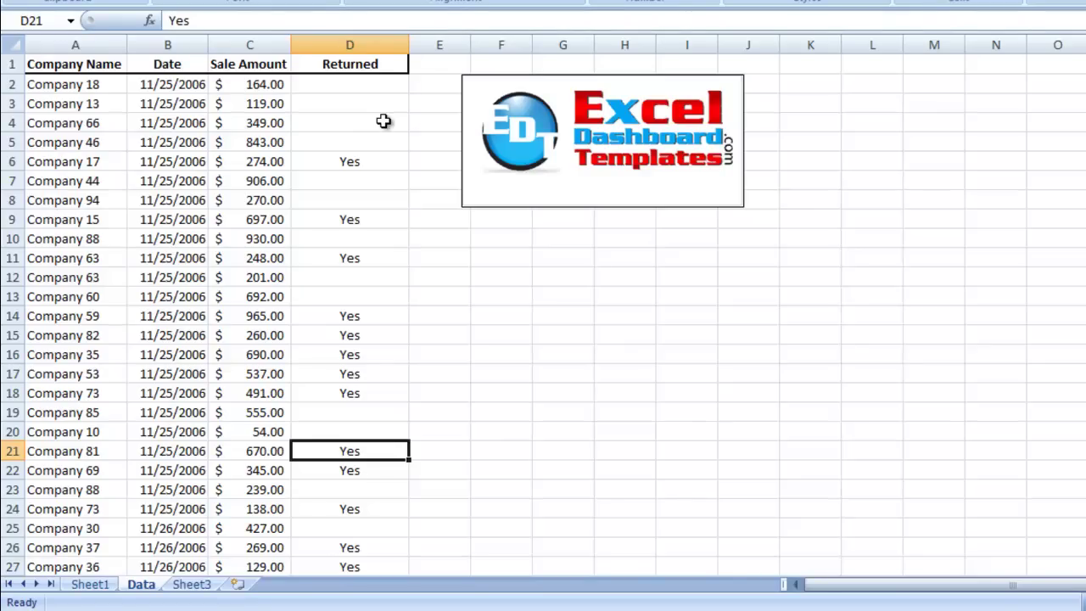
Step: Move cell by cell along row 21 from D21 to G21 and back to D21
key("Right")
key("Right")
key("Right")
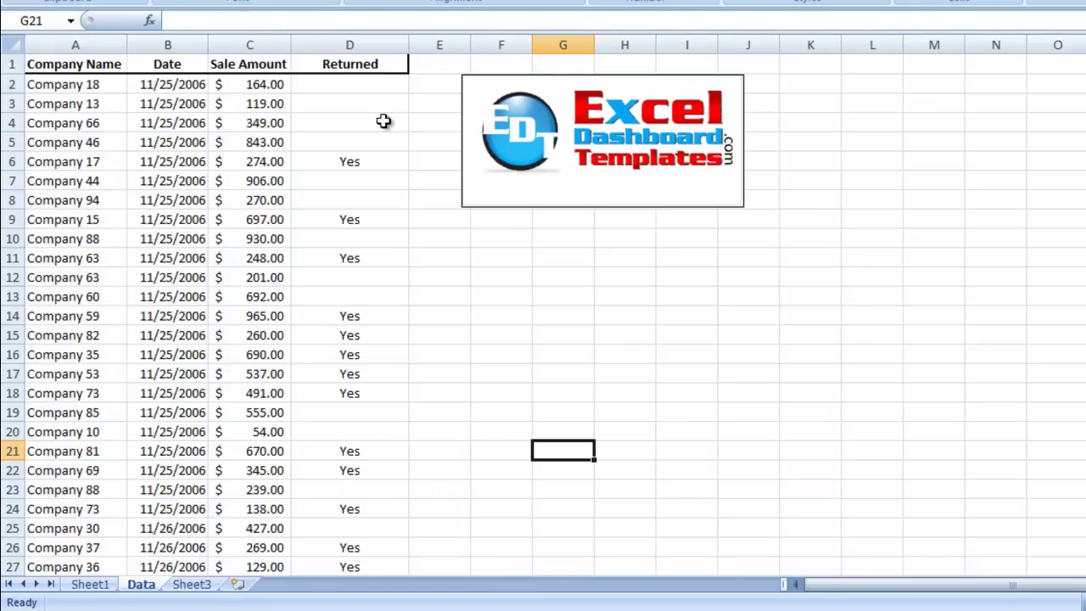
key("Left")
key("Left")
key("Left")
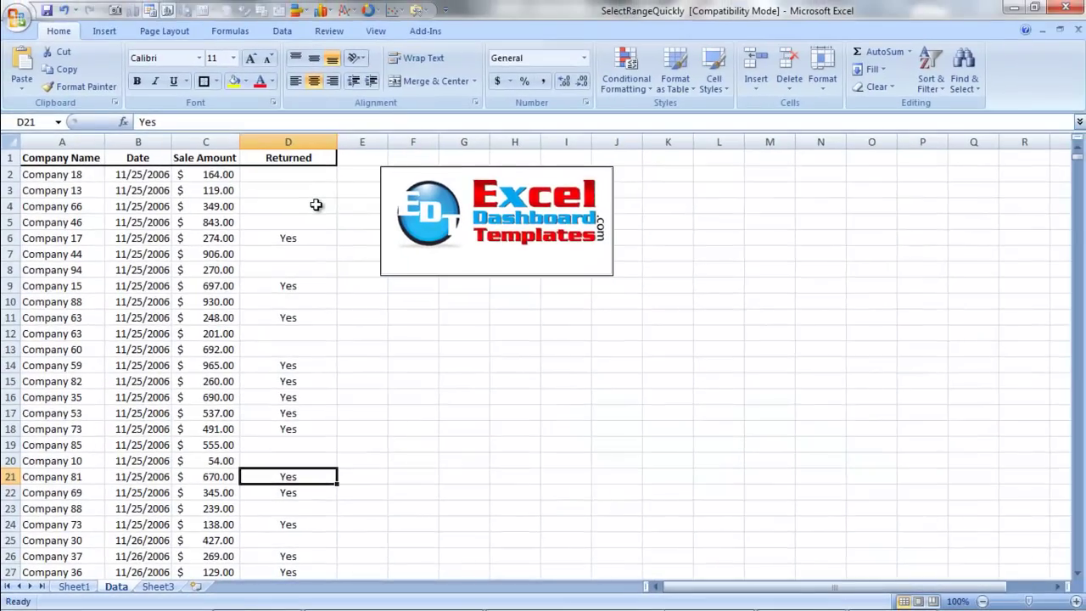
Step: Jump from D21 along the worksheet's outer edges, through IV21 and IV65536, to A65536
key("ctrl+Right")
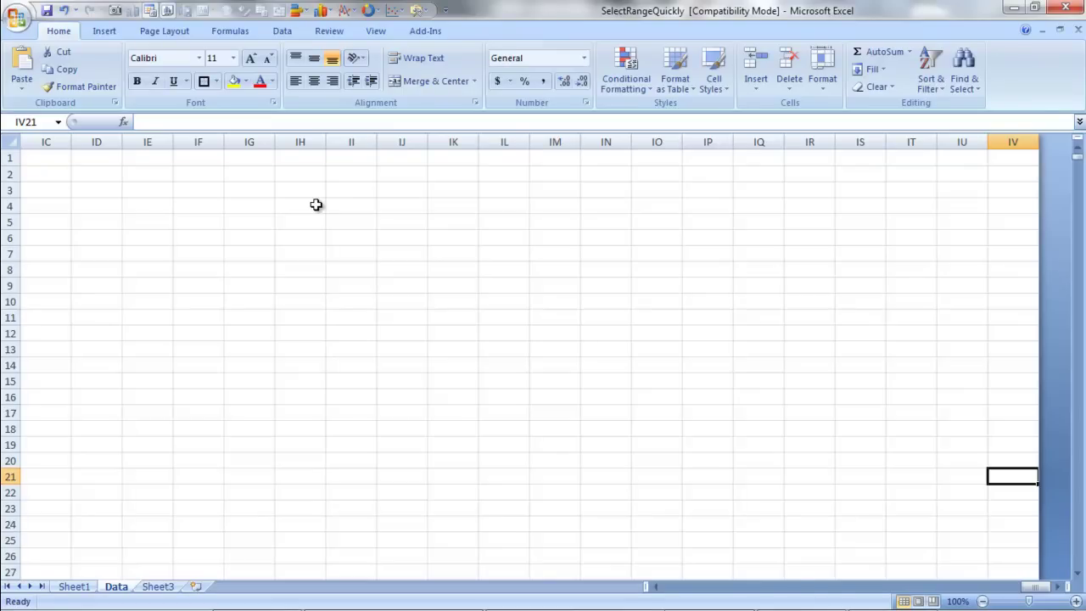
key("ctrl+Down")
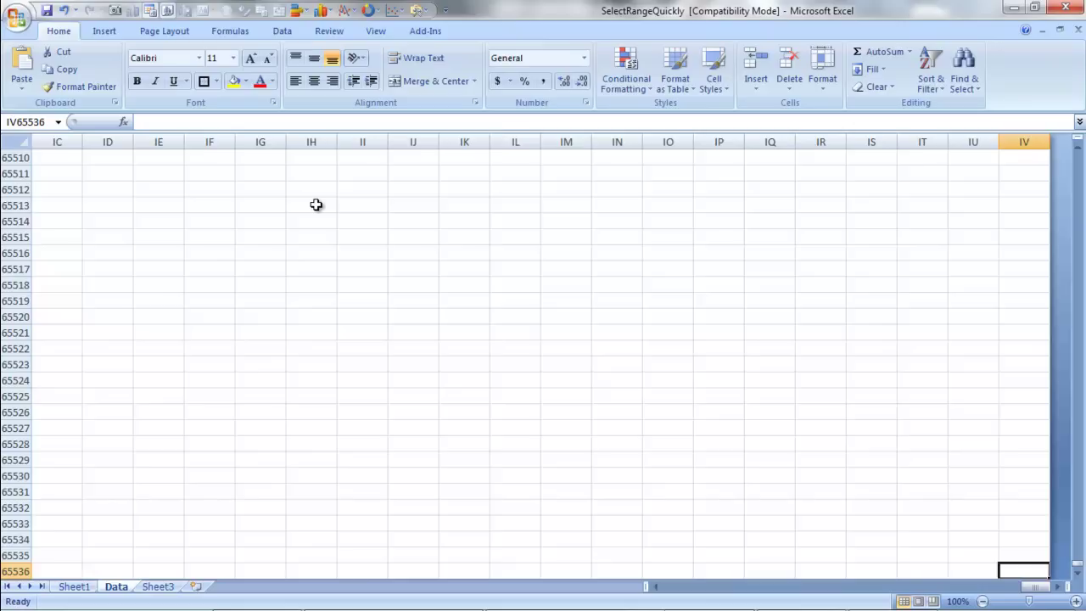
key("ctrl+Left")
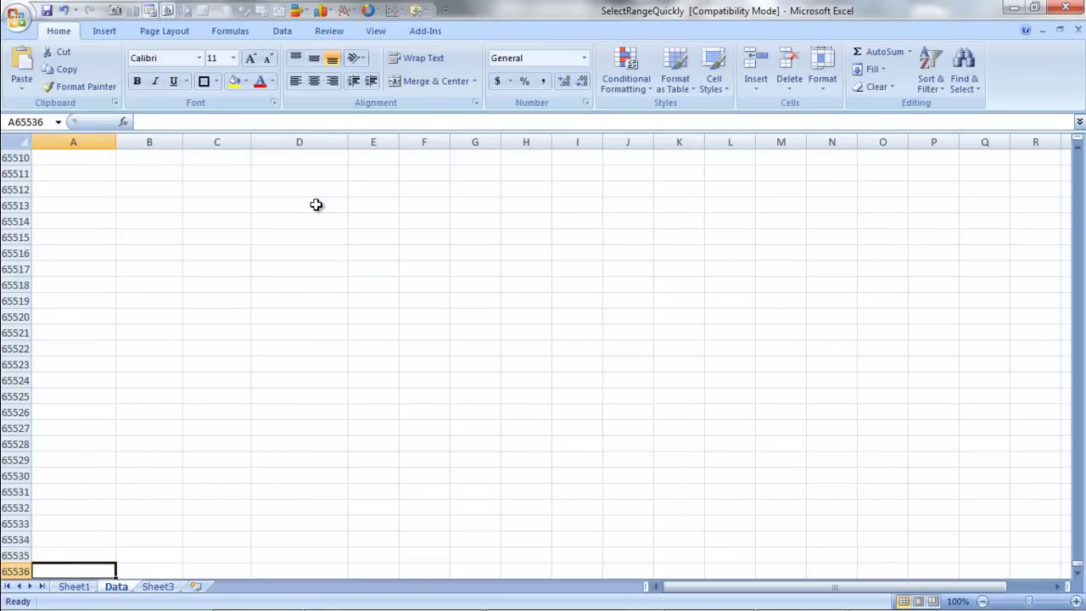
Step: Move cell by cell from A65536 up two rows and across to E65534
key("Up")
key("Up")
key("Right")
key("Right")
key("Right")
key("Right")
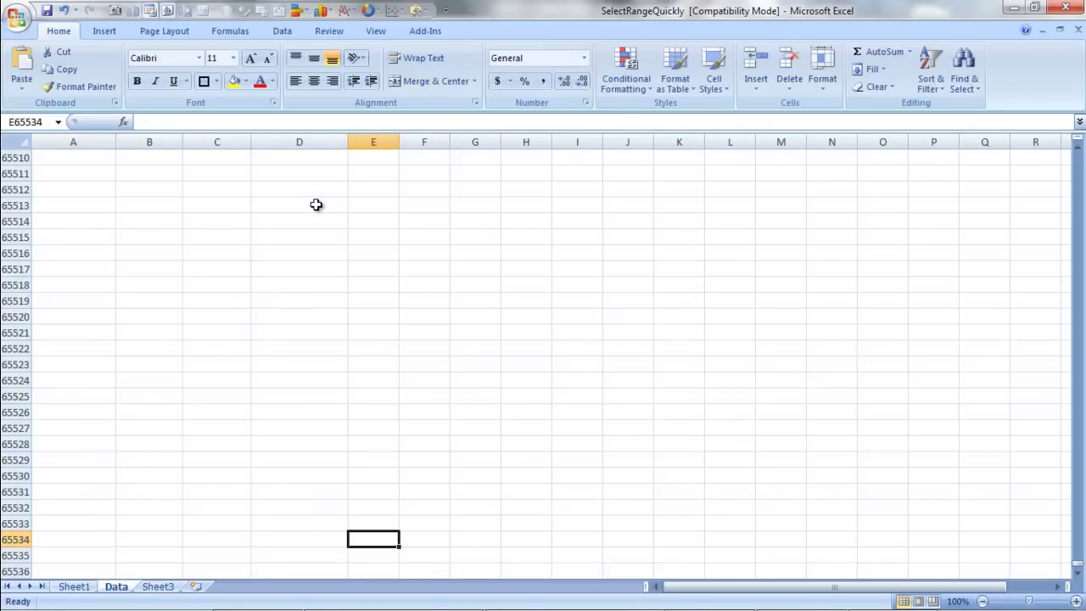
Step: Jump across row 65534 from column A to column IV and return to cell A1
key("Left")
key("Left")
key("Left")
key("Left")
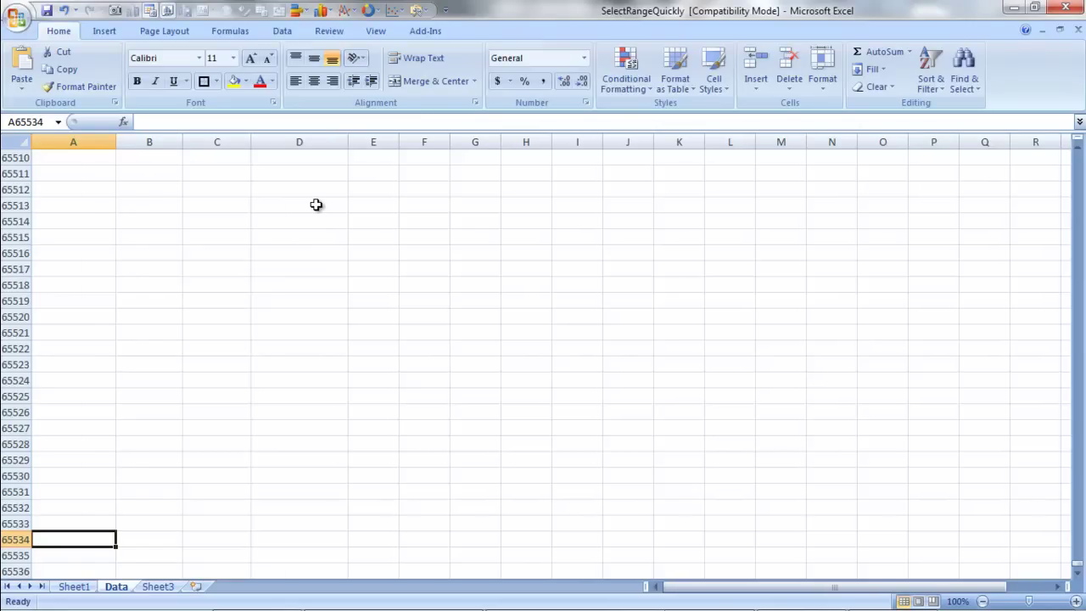
key("ctrl+Right")
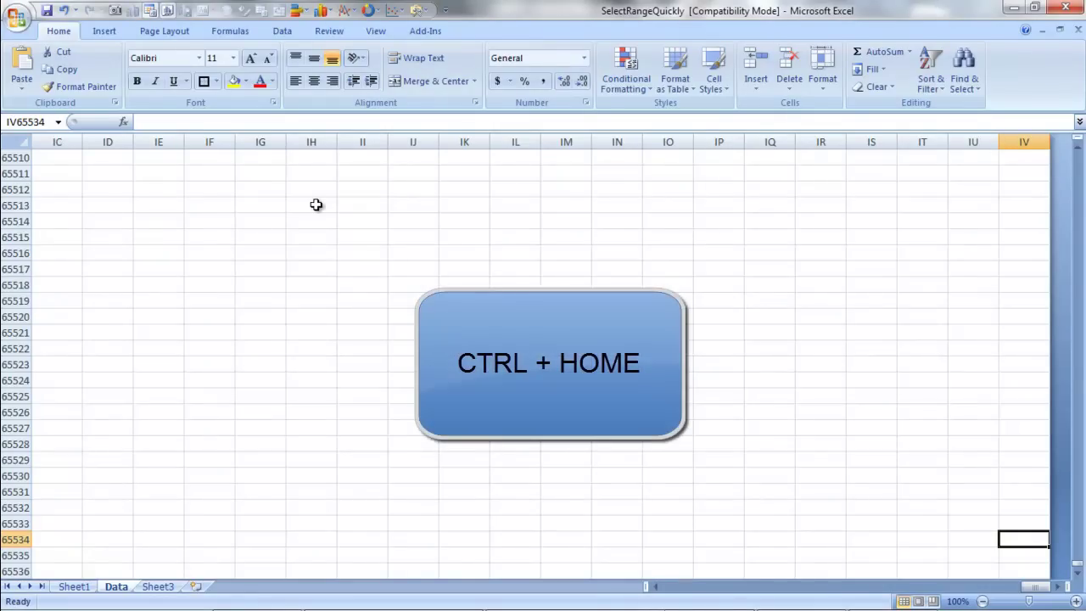
key("ctrl+Home")
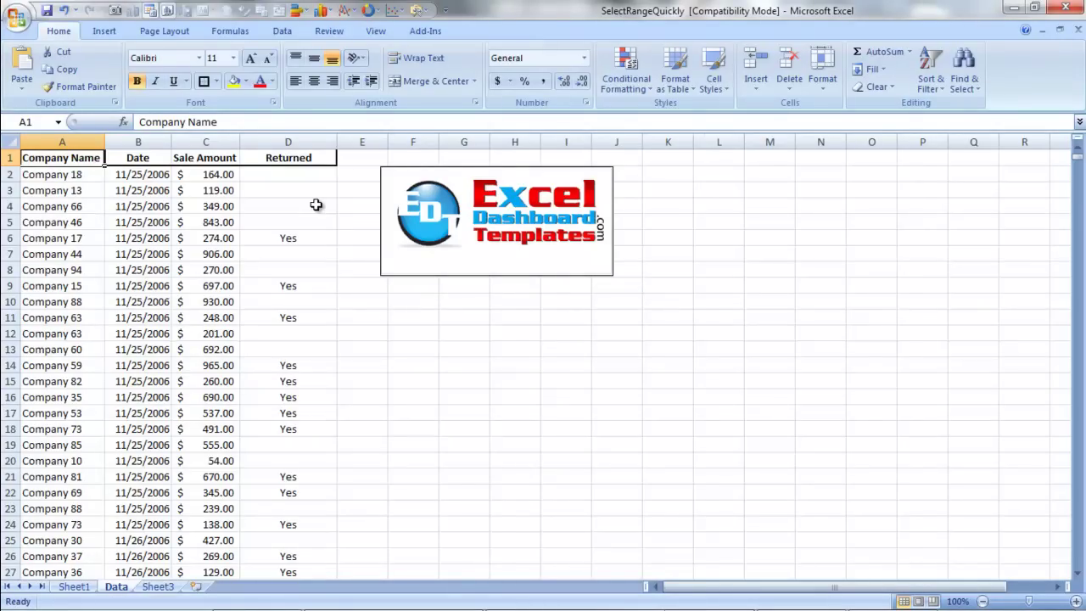
Step: Go to the worksheet's last used cell and step through the bottom rows of column D, ending on D65535
key("ctrl+End")
key("Down")
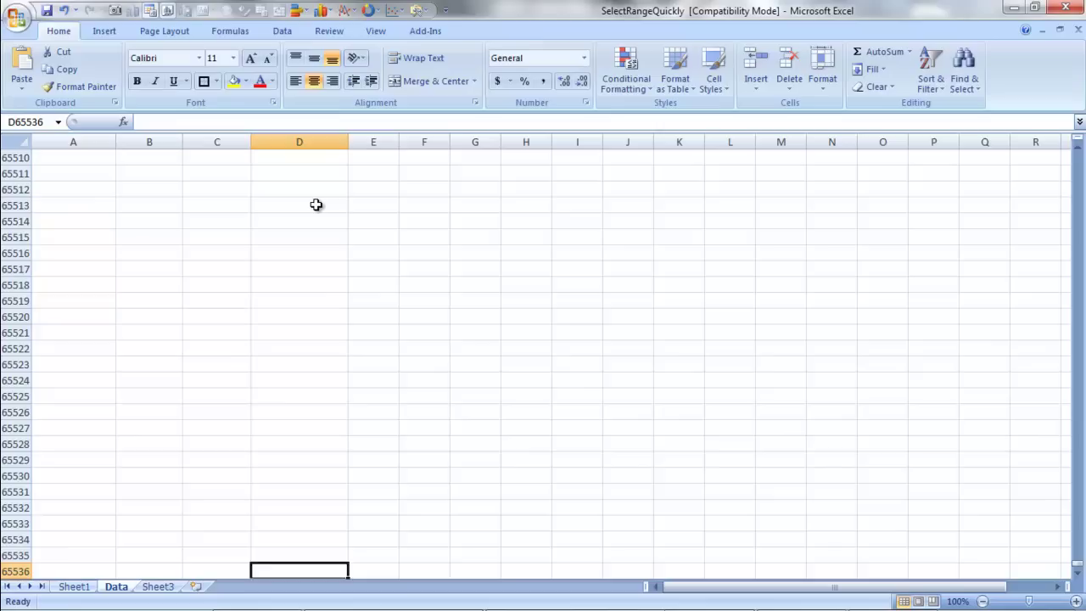
key("Up")
key("Up")
key("Down")
key("Down")
key("Up")
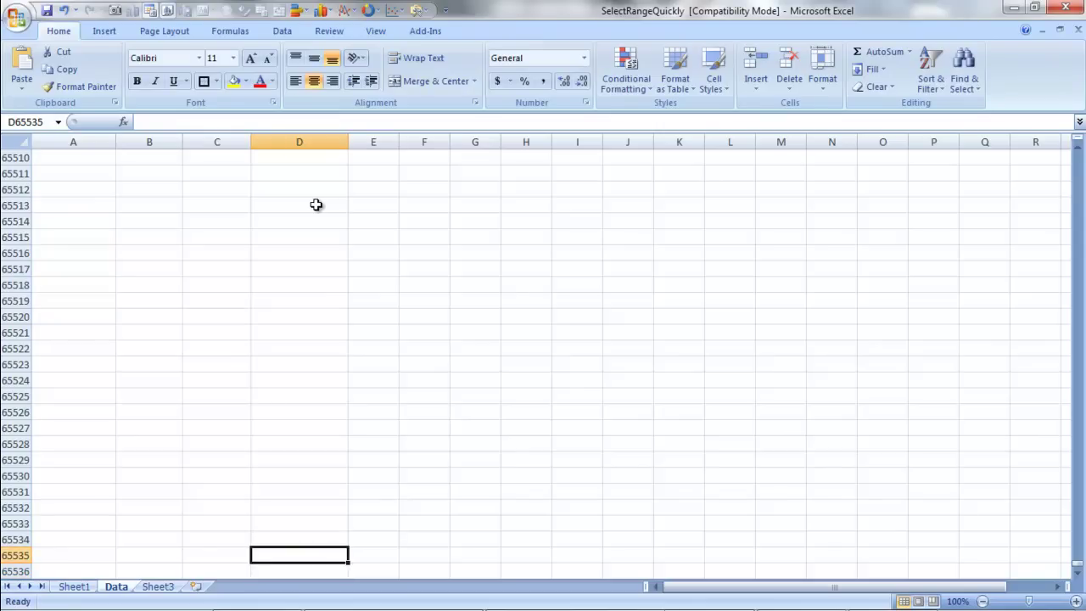
Step: Move cell by cell along row 65535 from D65535 to column A and across to E65535
key("Up")
key("Down")
key("Left")
key("Left")
key("Left")
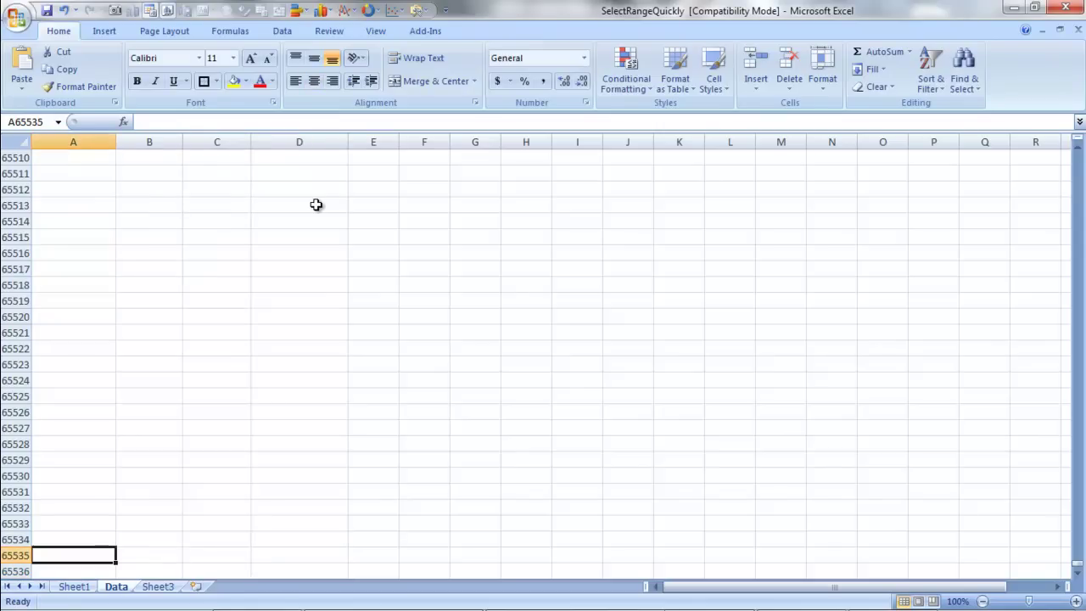
key("Right")
key("Right")
key("Right")
key("Right")
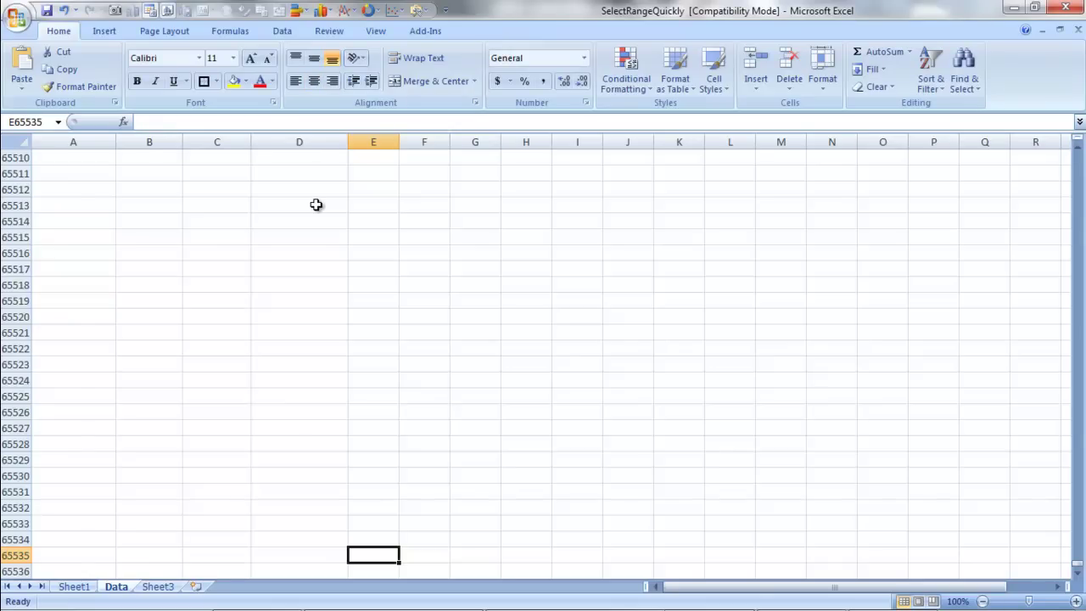
Step: Jump to the top of column E, step onto the neighbouring header cell, and return to E1
key("ctrl+Up")
key("Left")
key("Right")
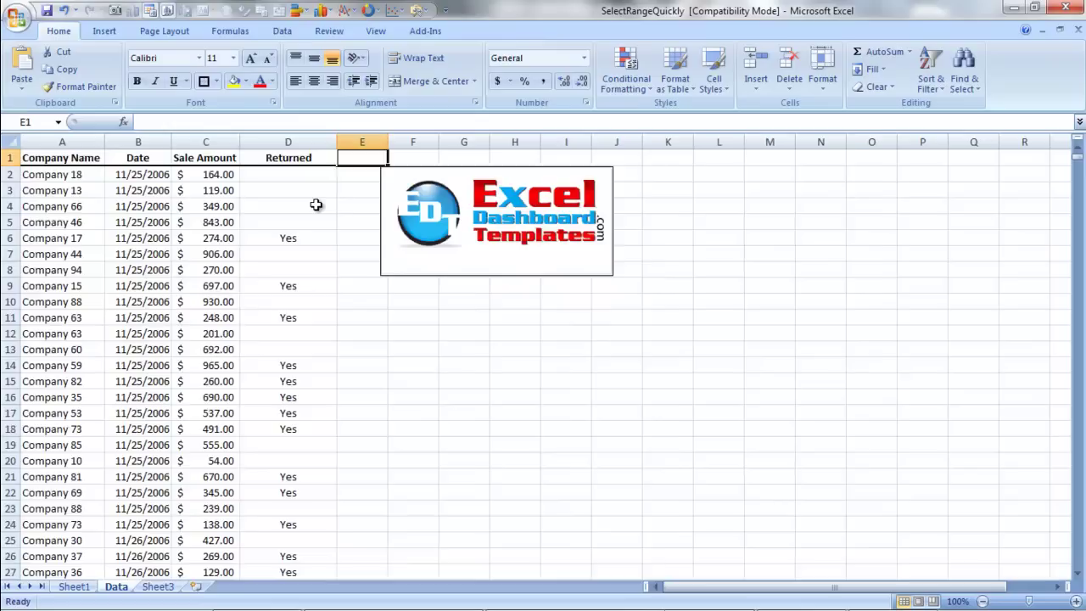
Step: Jump down column E, reach the last record through column D, and step around its bottom rows, ending on D60001
key("ctrl+Down")
key("Left")
key("ctrl+Up")
key("Left")
key("Up")
key("Up")
key("Up")
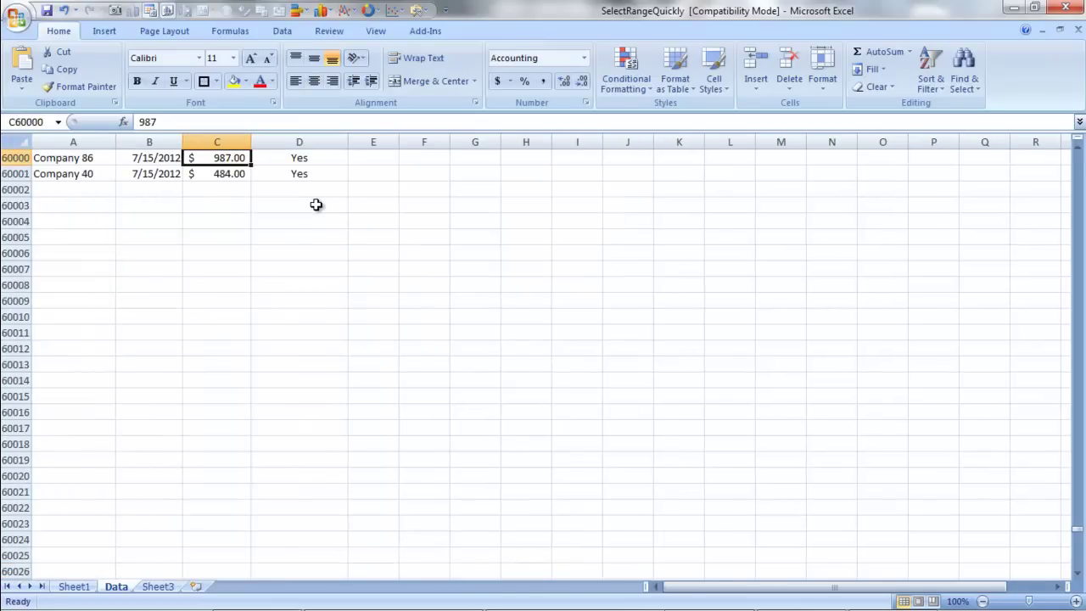
key("Down")
key("Down")
key("Down")
key("Right")
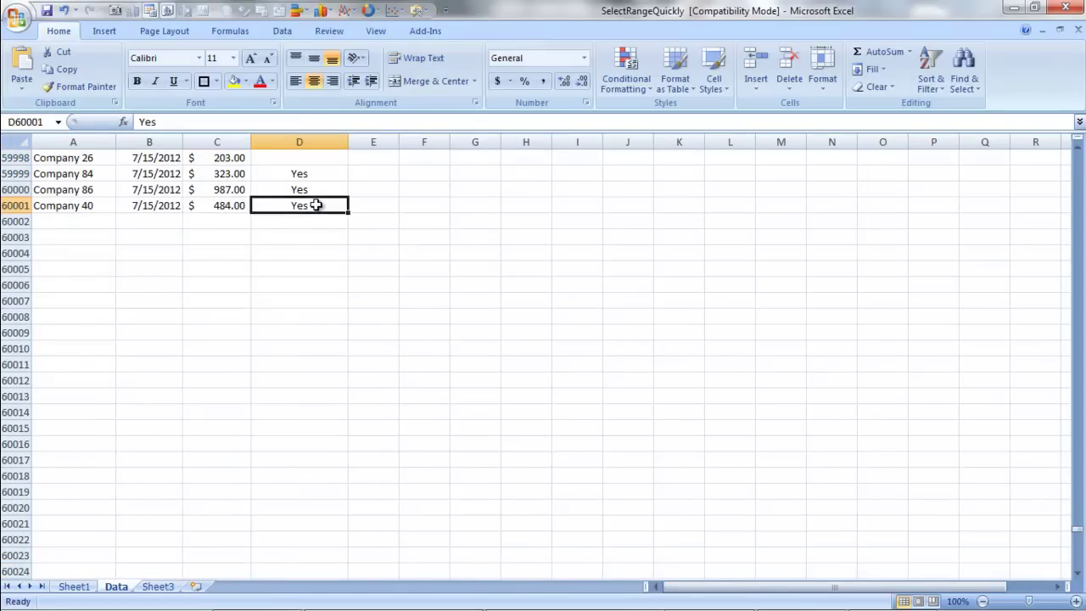
Step: Jump from D60001 to A1 along the data edges and step through the first records to C2
key("ctrl+Left")
key("ctrl+Up")
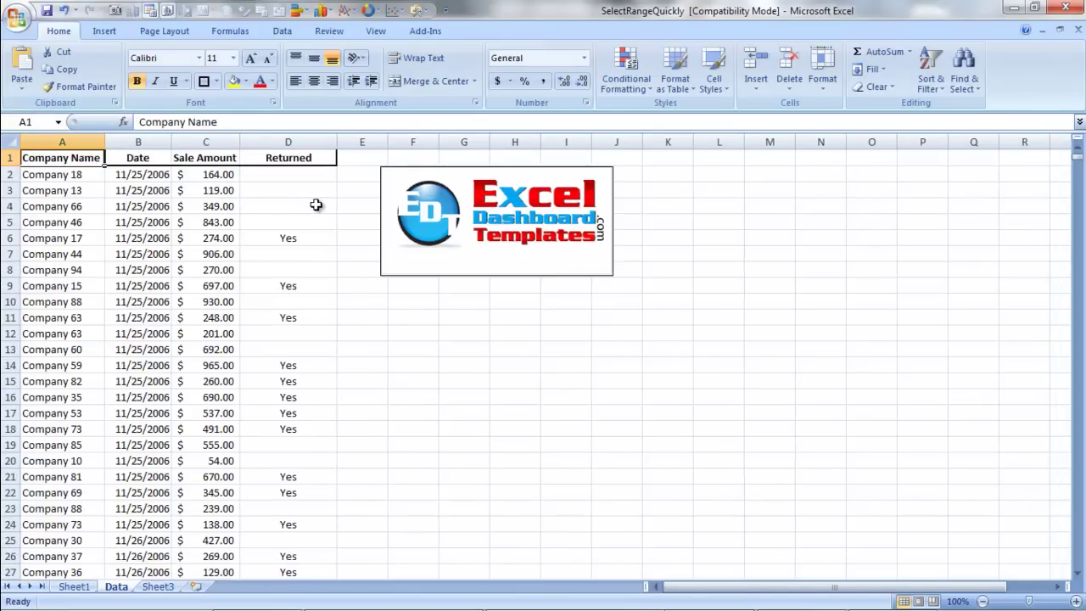
key("Down")
key("Down")
key("Right")
key("Right")
key("Right")
key("Up")
key("Left")
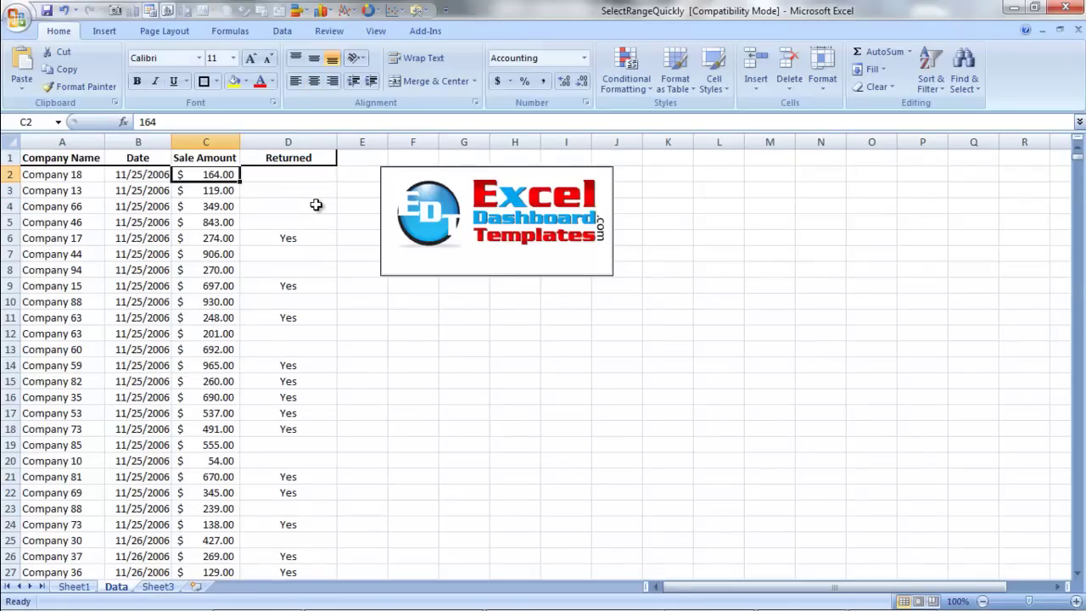
Step: Select D4, step to C2, and pass through the Sale Amount and Returned headers to D2
left_click(316, 205)
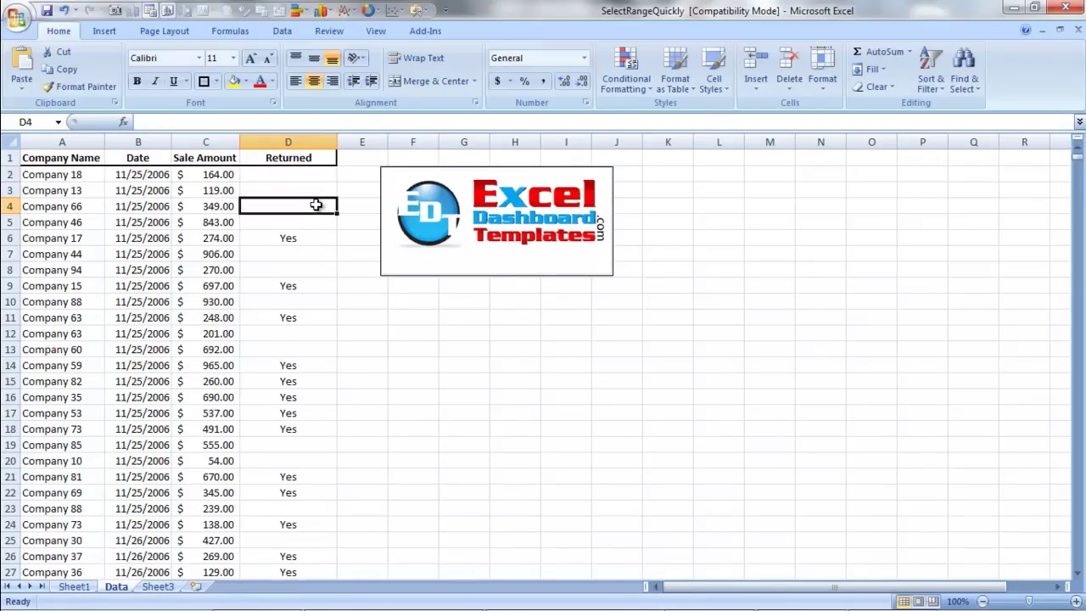
key("Up")
key("Up")
key("Left")
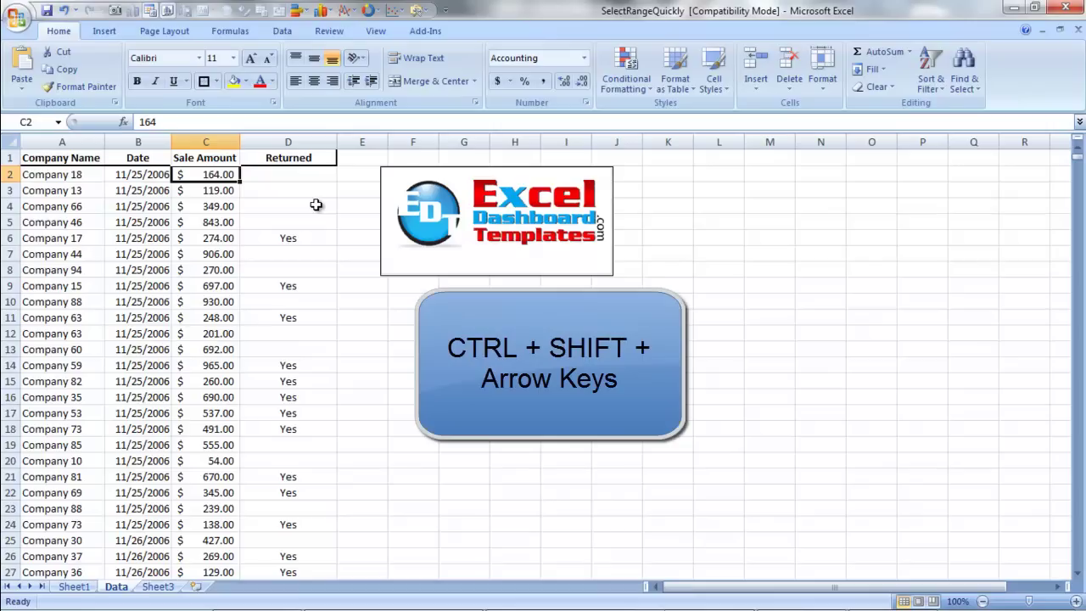
key("Up")
key("Right")
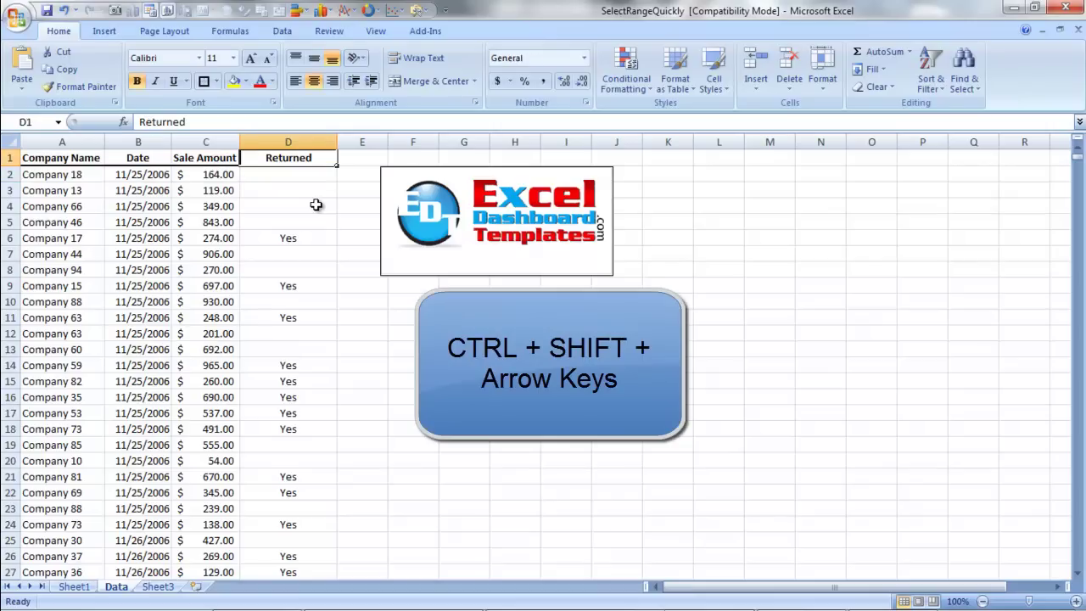
key("Down")
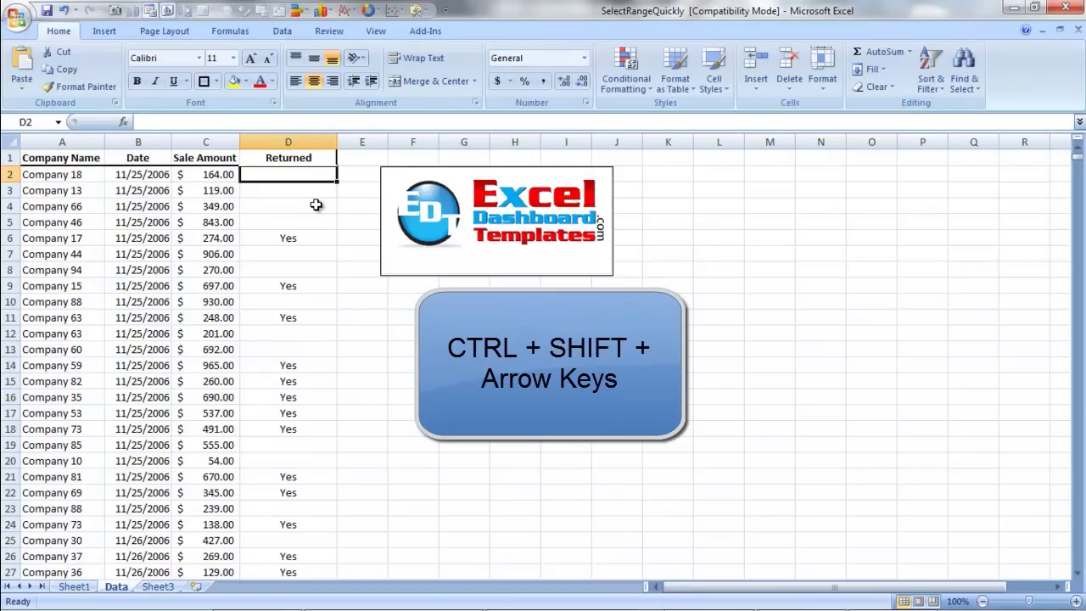
Step: Jump down the Returned column between blanks and filled cells from D2 to D14, and jump back up to D2
key("ctrl+Down")
key("ctrl+Down")
key("ctrl+Down")
key("ctrl+Down")
key("ctrl+Up")
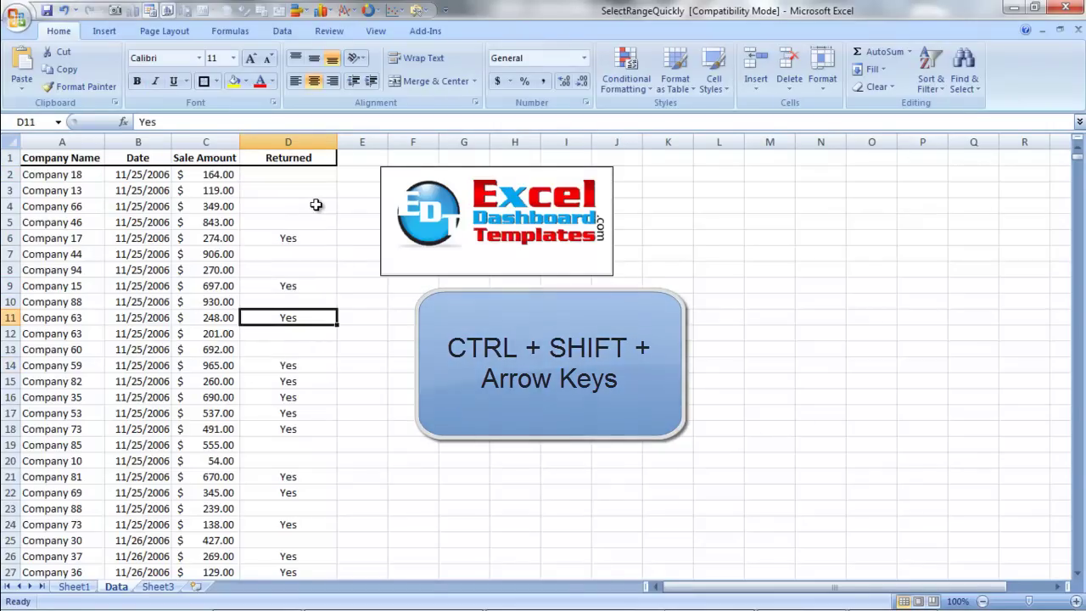
key("ctrl+Up")
key("ctrl+Up")
key("ctrl+Up")
key("Down")
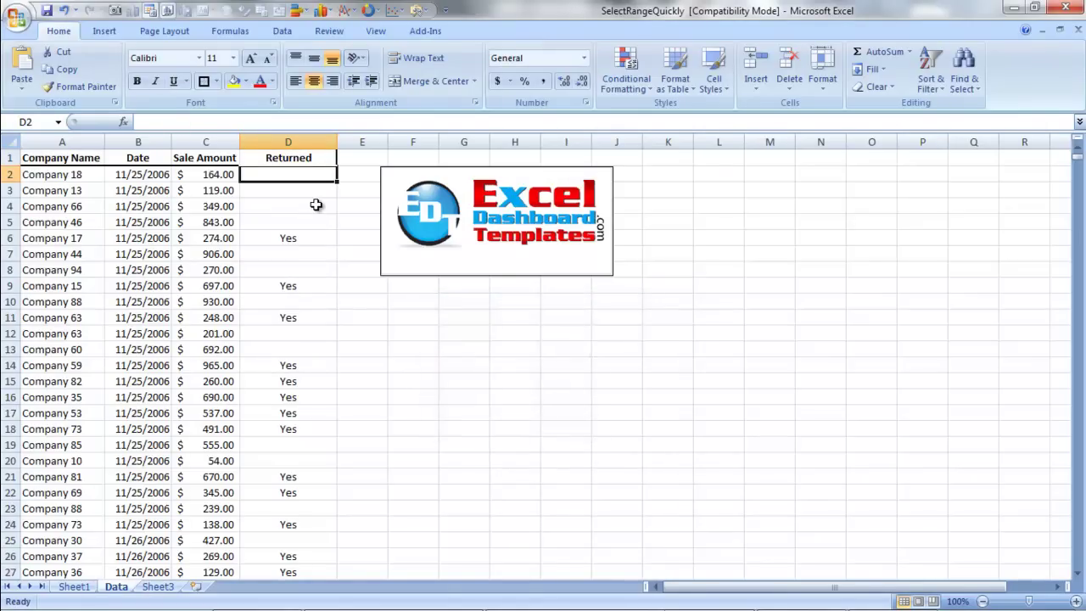
Step: Extend the selection from D2 block by block down the Returned column to D64
key("ctrl+shift+Down")
key("ctrl+shift+Down")
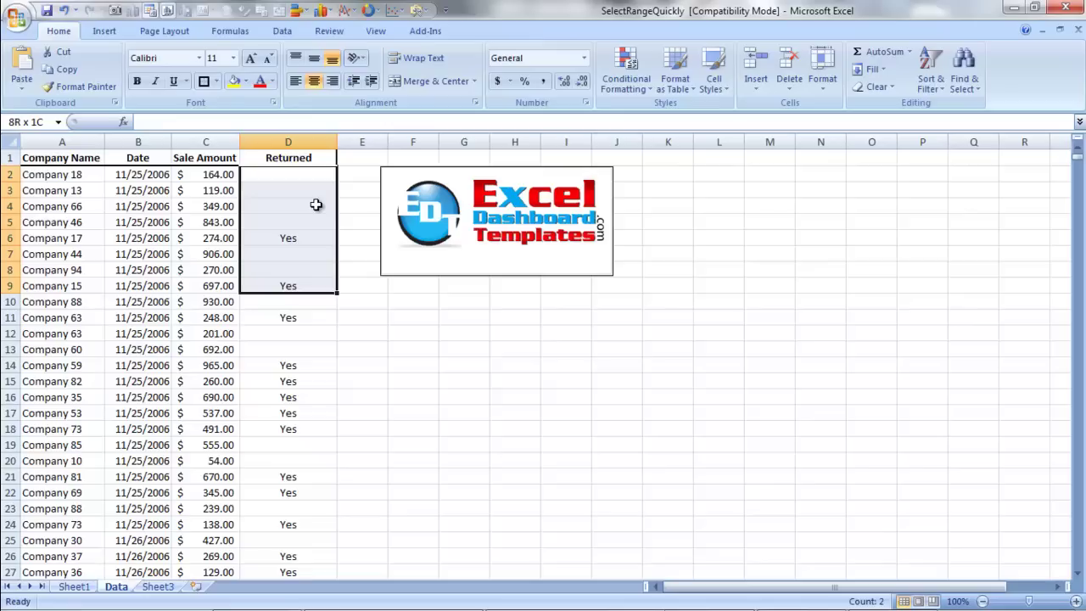
key("ctrl+shift+Down")
key("ctrl+shift+Down")
key("ctrl+shift+Down")
key("ctrl+shift+Down")
key("ctrl+shift+Down")
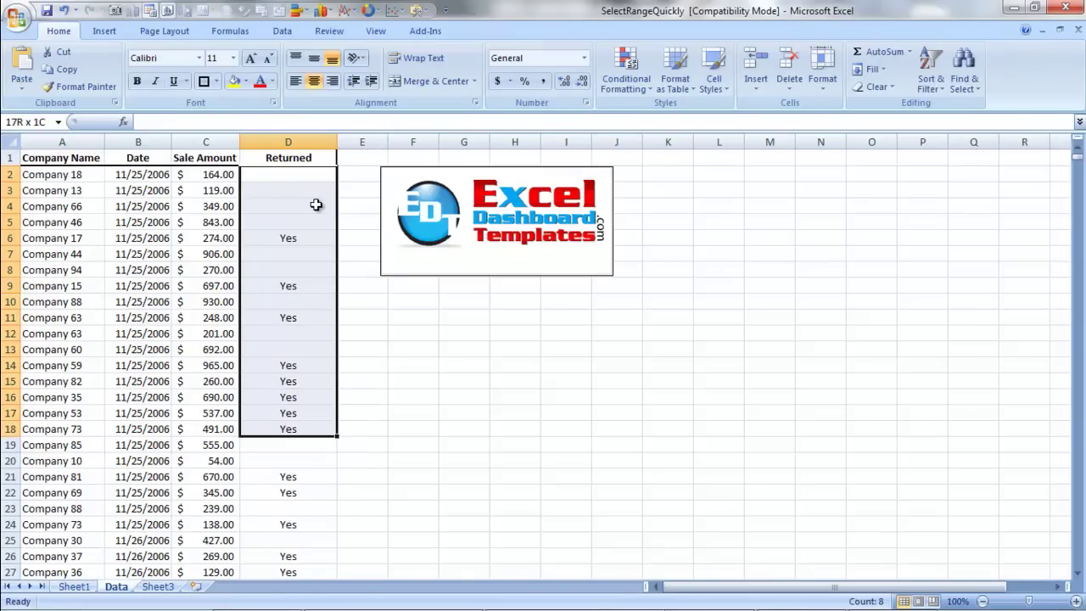
key("ctrl+shift+Down")
key("ctrl+shift+Down")
key("ctrl+shift+Down")
key("ctrl+shift+Down")
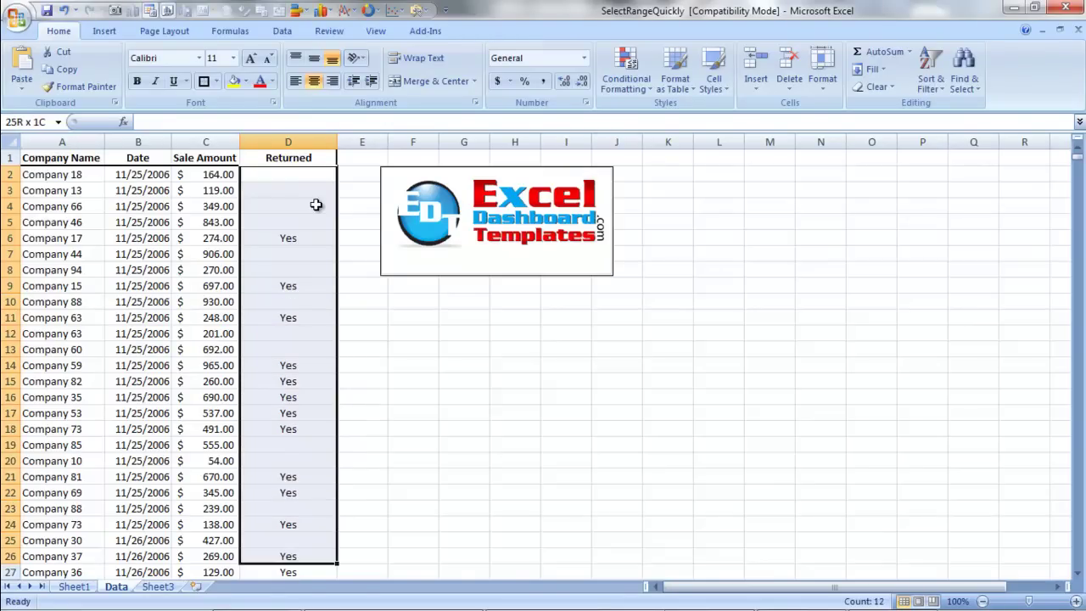
key("ctrl+shift+Down")
key("ctrl+shift+Down")
key("ctrl+shift+Down")
key("ctrl+shift+Down")
key("ctrl+shift+Down")
key("ctrl+shift+Down")
key("ctrl+shift+Down")
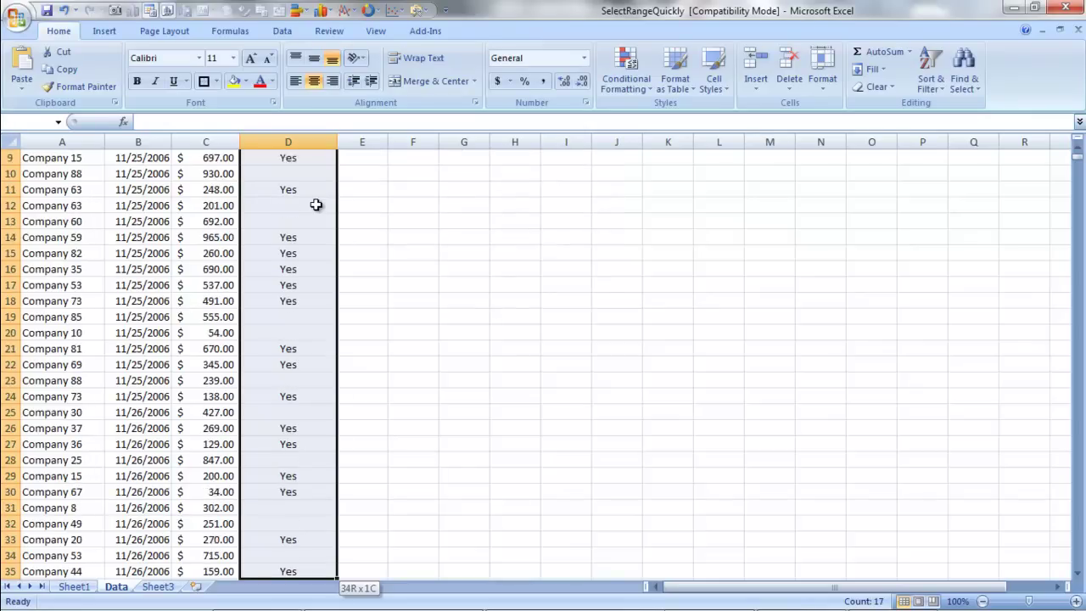
key("ctrl+shift+Down")
key("ctrl+shift+Down")
key("ctrl+shift+Down")
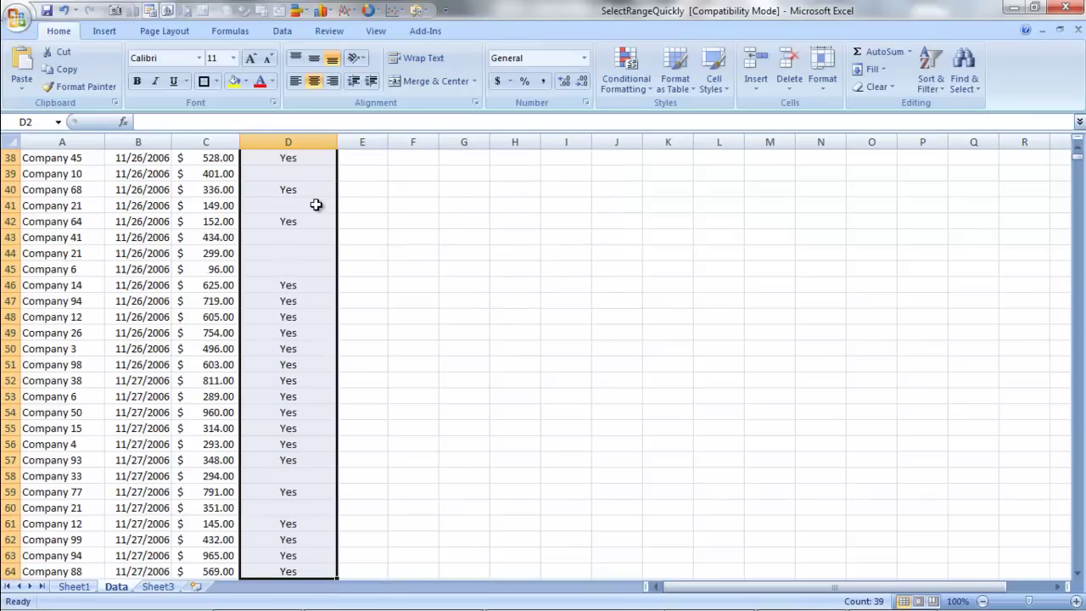
Step: Go to the first Sale Amount value in C2 and select the column's data down to C60001
key("ctrl+Up")
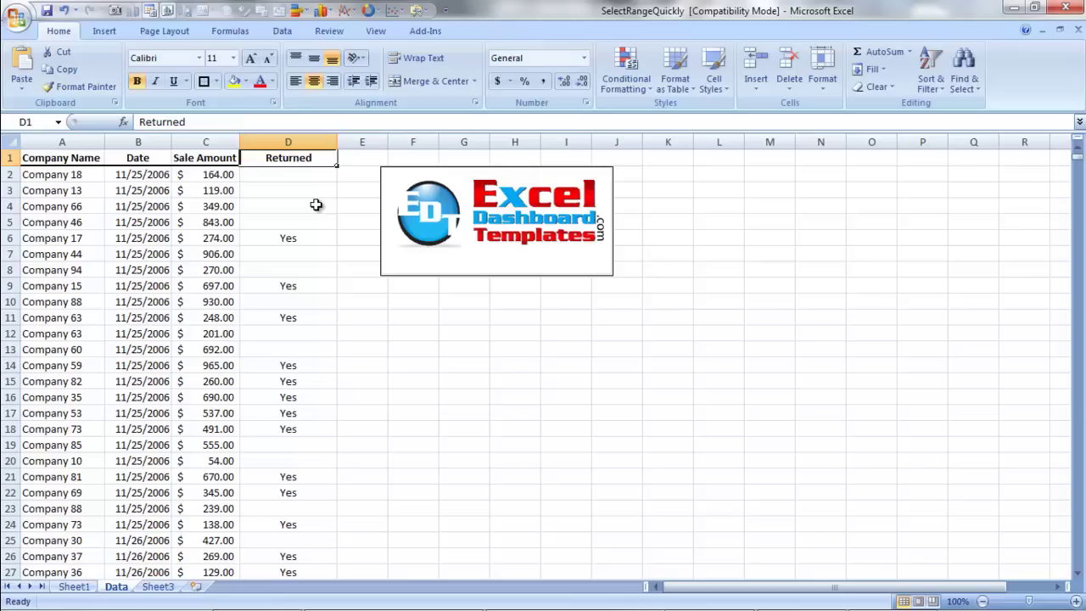
key("Left")
key("Down")
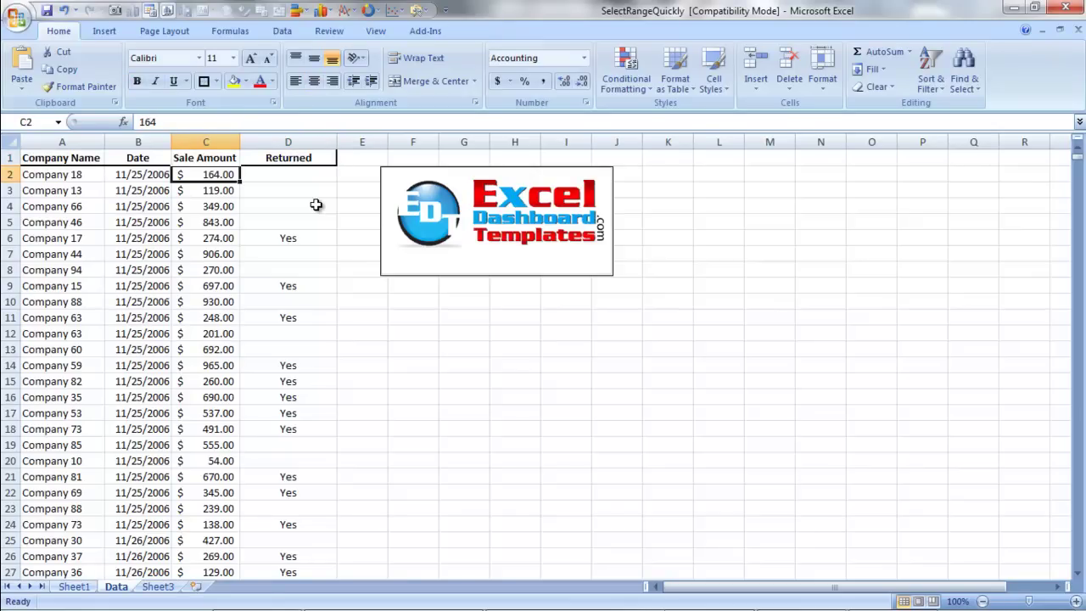
key("ctrl+shift+Down")
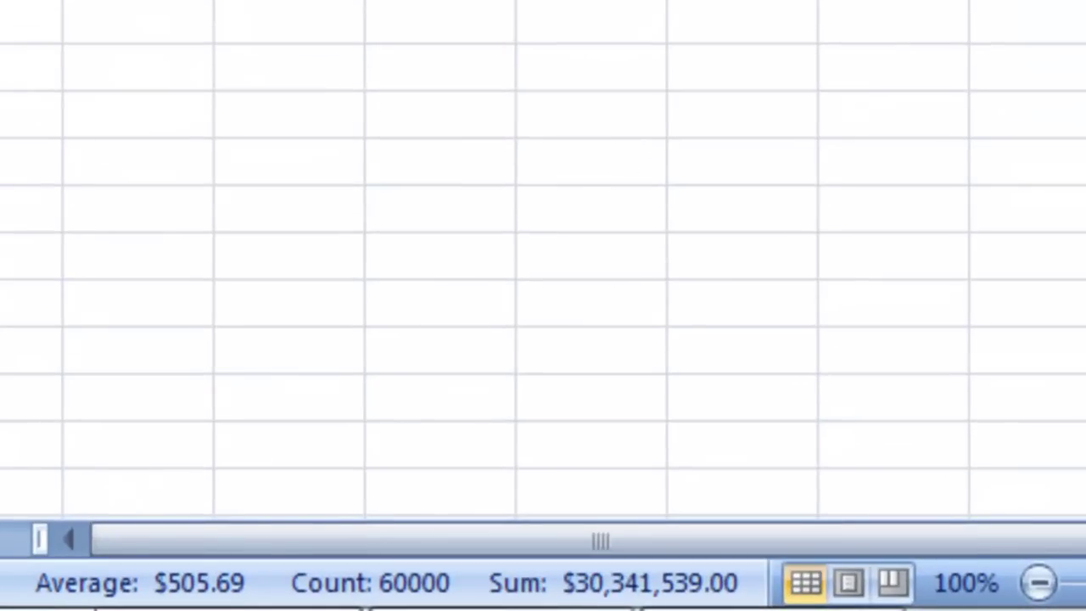
Step: Shrink the Sale Amount selection row by row to C59996 and extend it back down to C60001
key("shift+Up")
key("shift+Up")
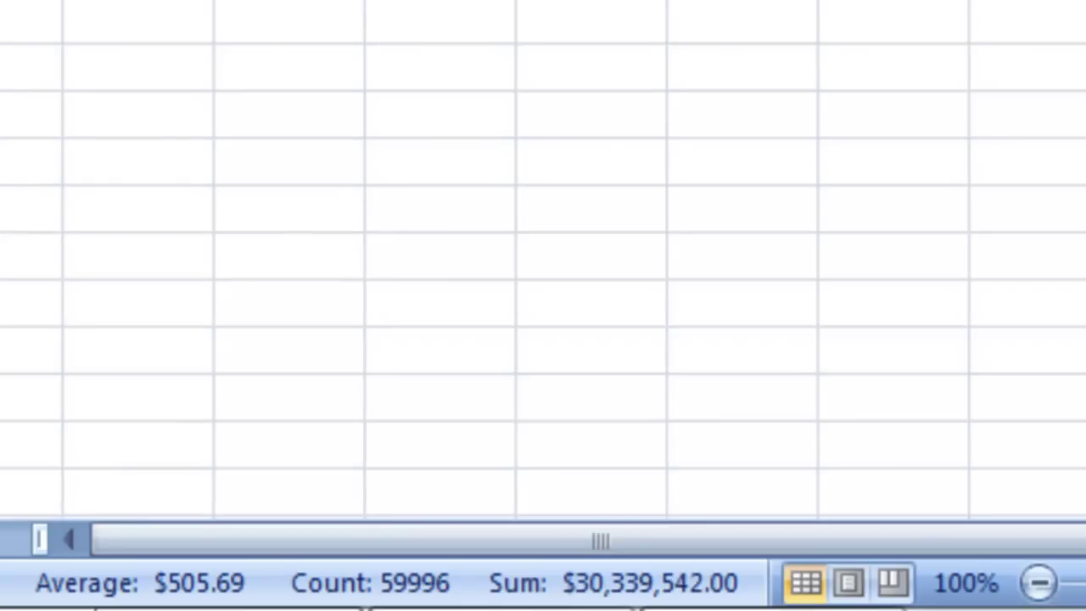
key("shift+Up")
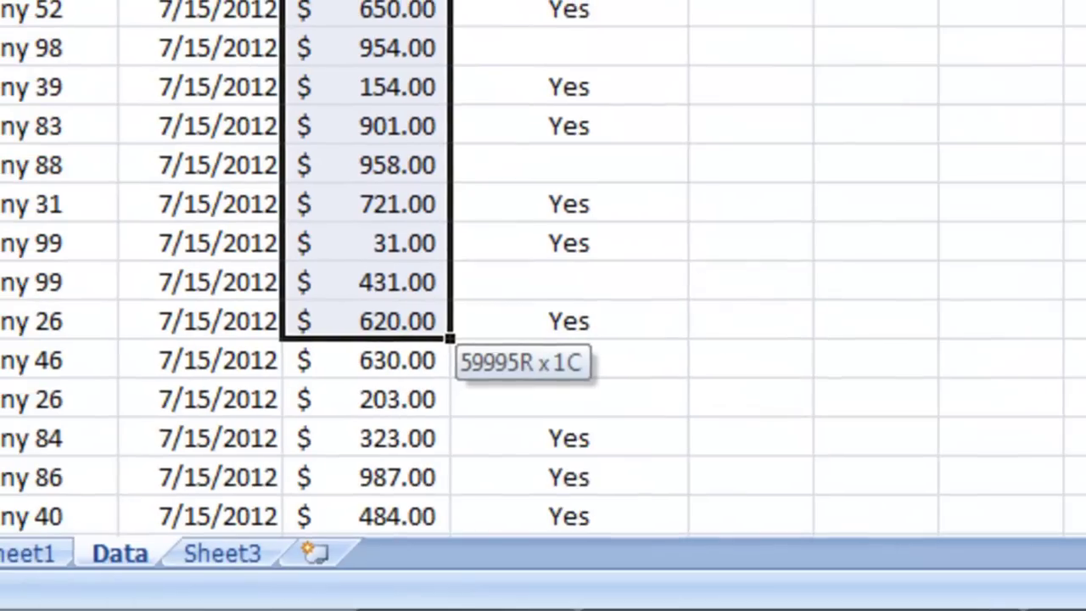
key("shift+Down")
key("shift+Down")
key("shift+Down")
key("shift+Down")
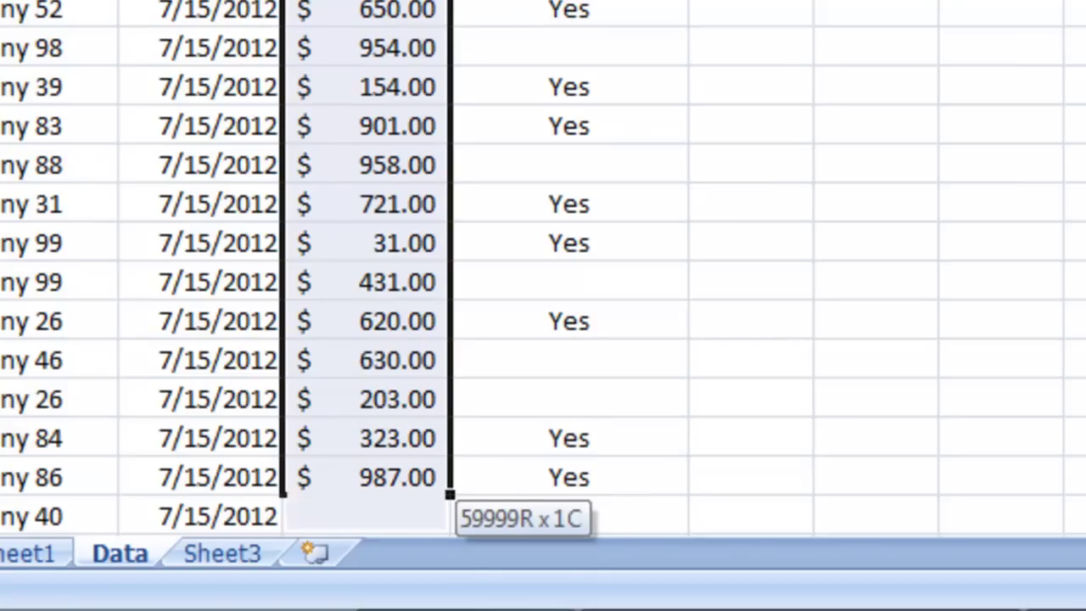
key("shift+Down")
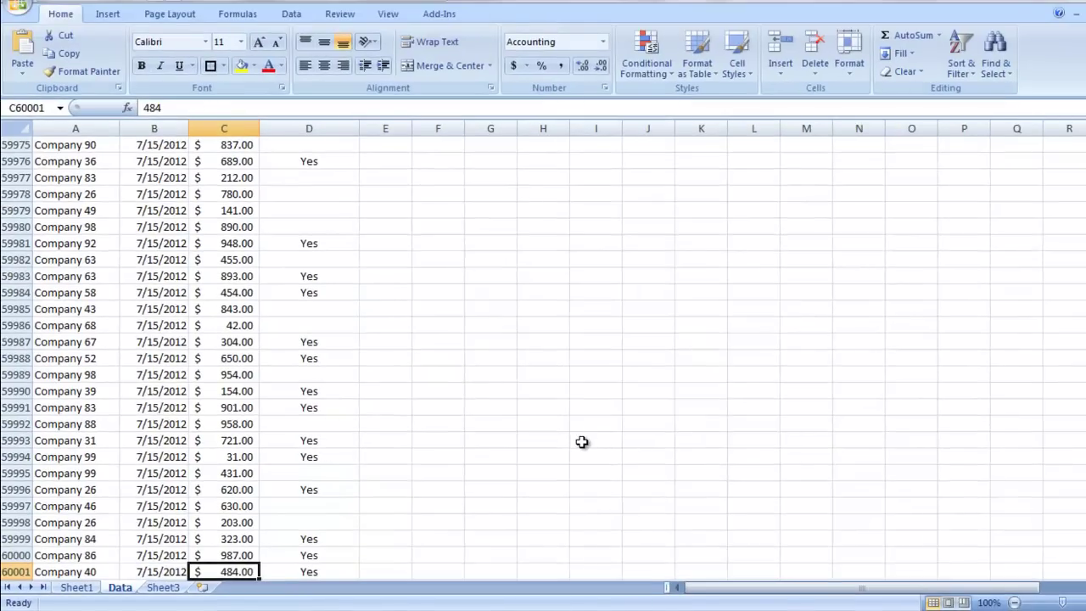
Step: Return to the top of the Sale Amount column and reselect its values from C2 through C60001
key("ctrl+Up")
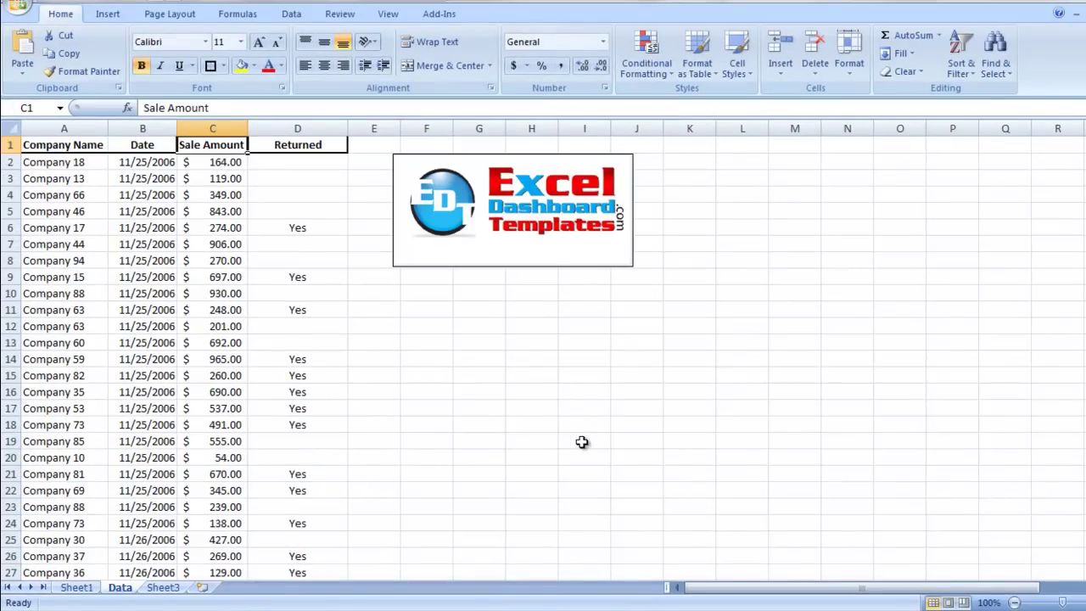
key("Down")
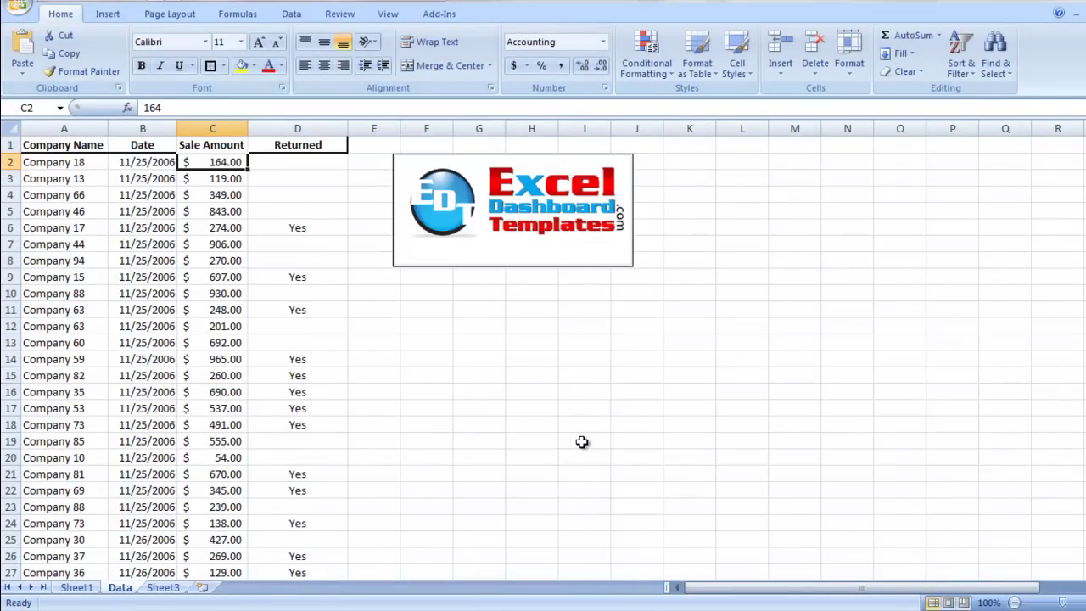
key("ctrl+shift+Down")
key("ctrl+Up")
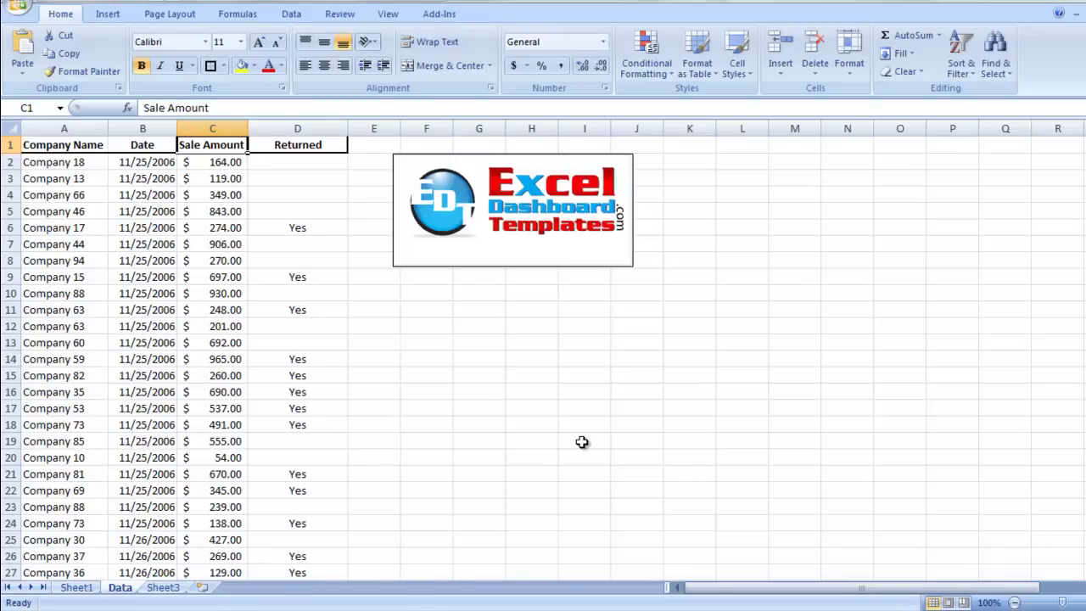
key("Down")
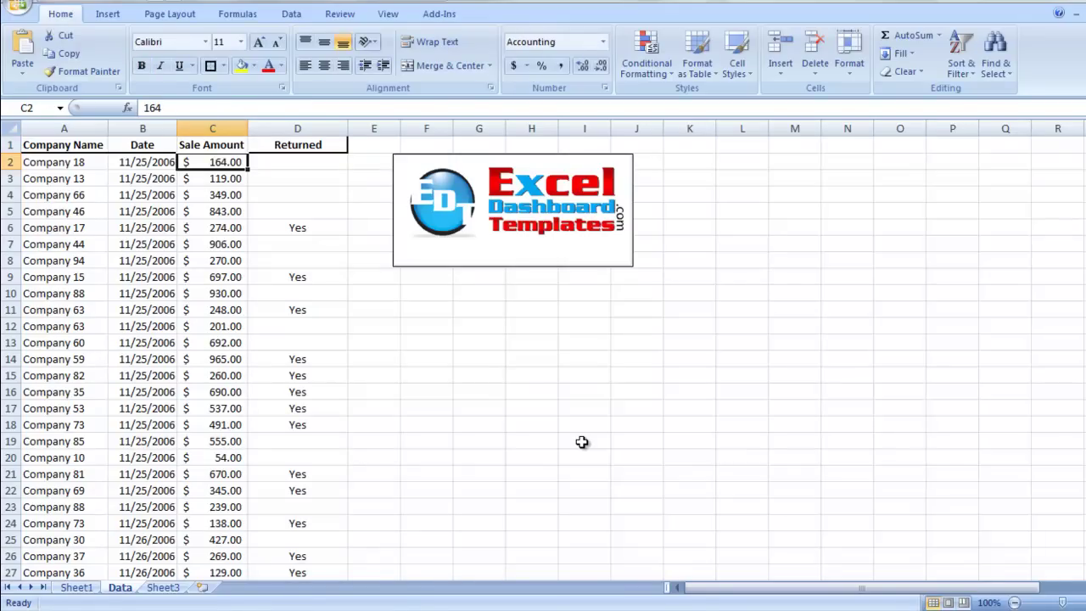
key("ctrl+shift+Down")
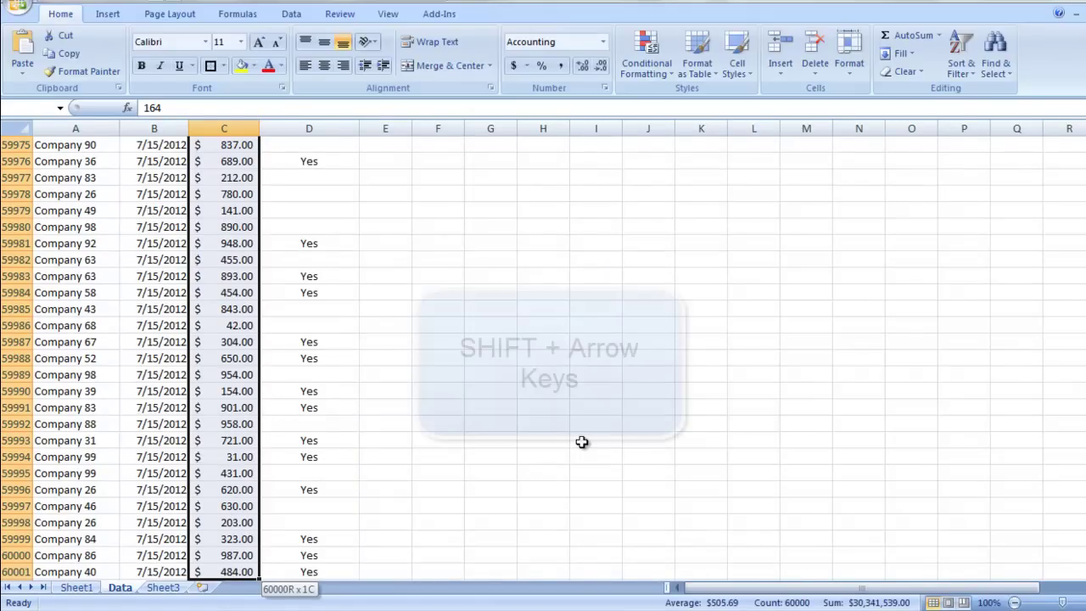
Step: Widen the selection column by column from column C through column J
key("shift+Right")
key("shift+Right")
key("shift+Right")
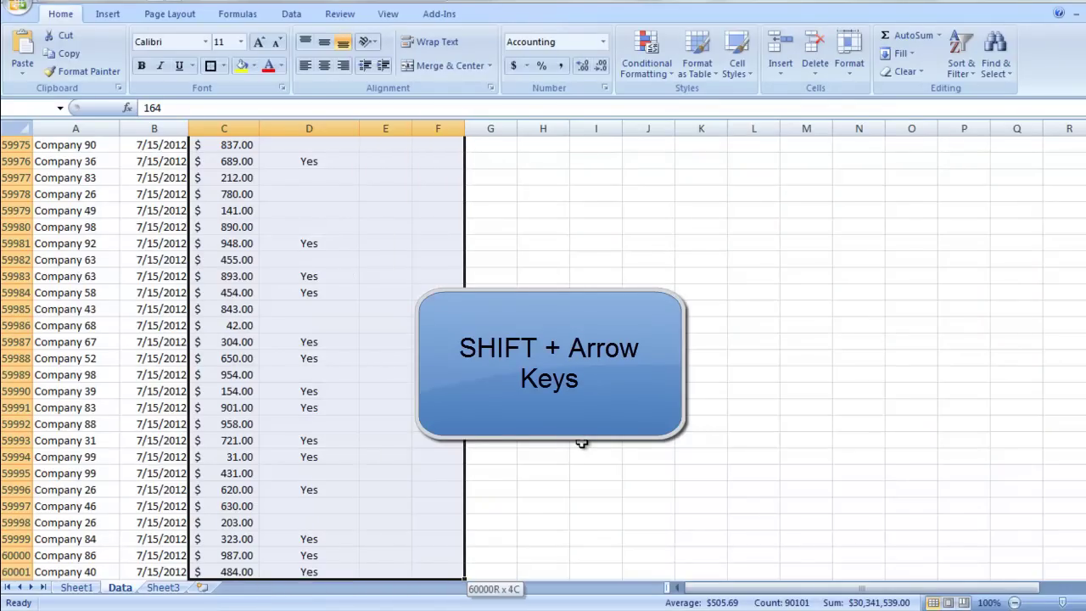
key("shift+Right")
key("shift+Right")
key("shift+Right")
key("shift+Right")
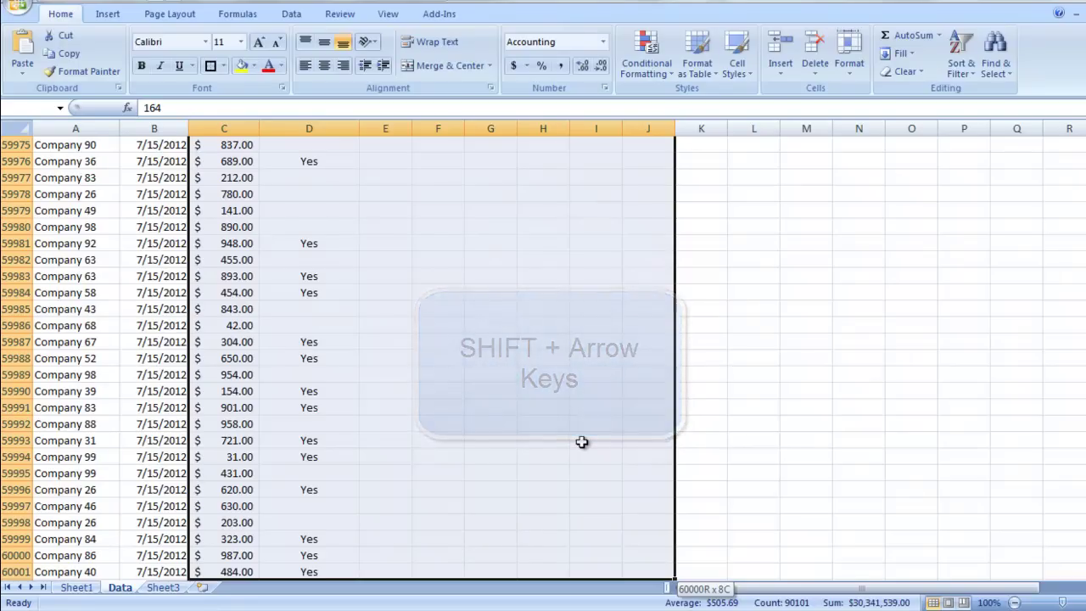
Step: Shrink the bottom edge of the C-to-J selection row by row up to row 59987
key("shift+Up")
key("shift+Up")
key("shift+Up")
key("shift+Up")
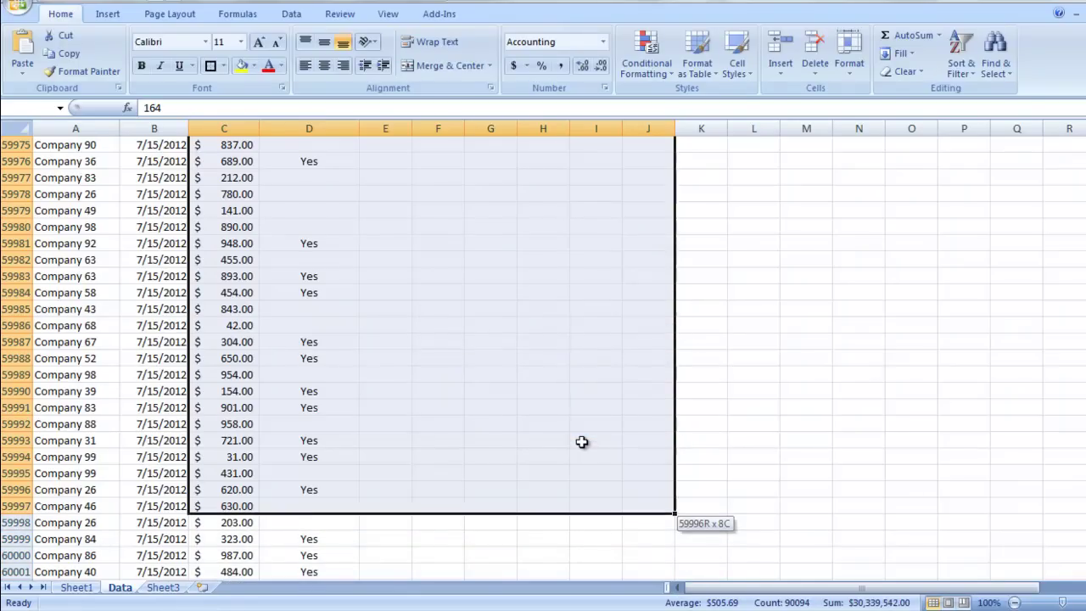
key("shift+Up")
key("shift+Up")
key("shift+Up")
key("shift+Up")
key("shift+Up")
key("shift+Up")
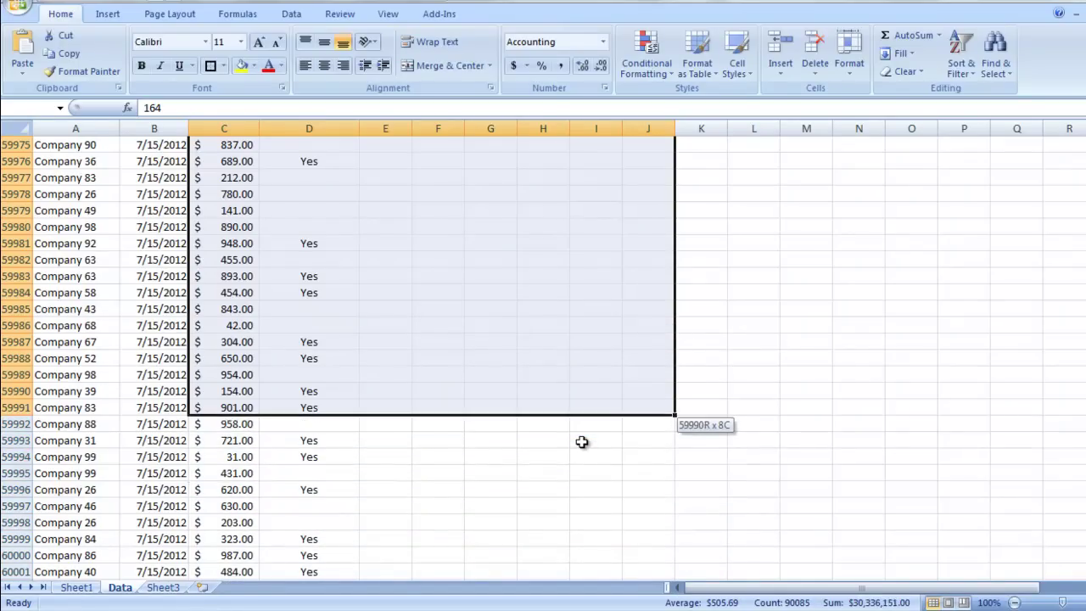
key("shift+Up")
key("shift+Up")
key("shift+Up")
key("shift+Up")
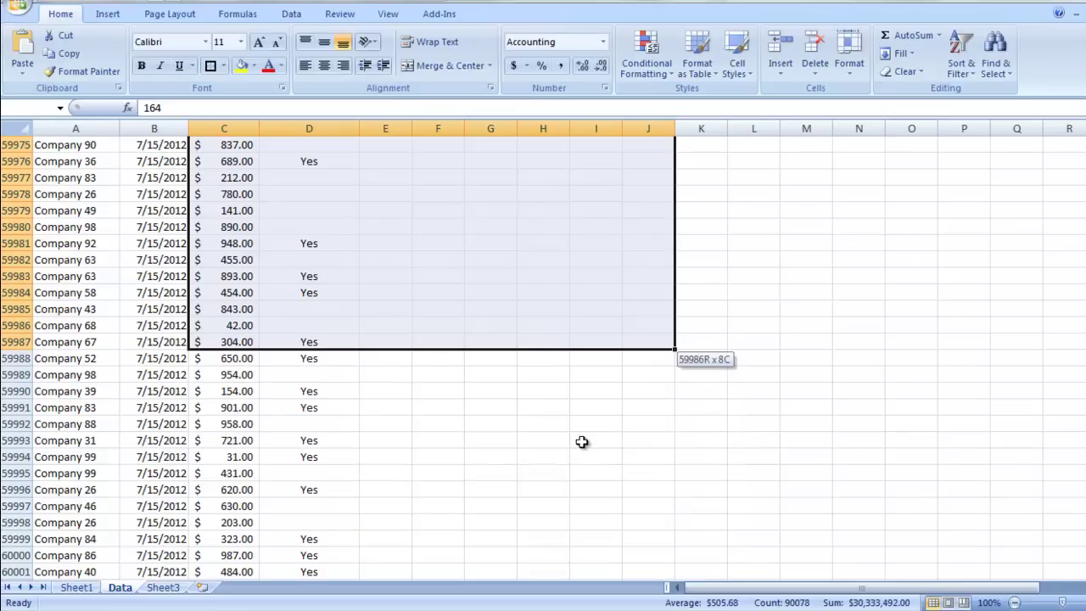
Step: Narrow the C-to-J selection column by column until only column C remains selected down to row 59987
key("shift+Left")
key("shift+Left")
key("shift+Left")
key("shift+Left")
key("shift+Left")
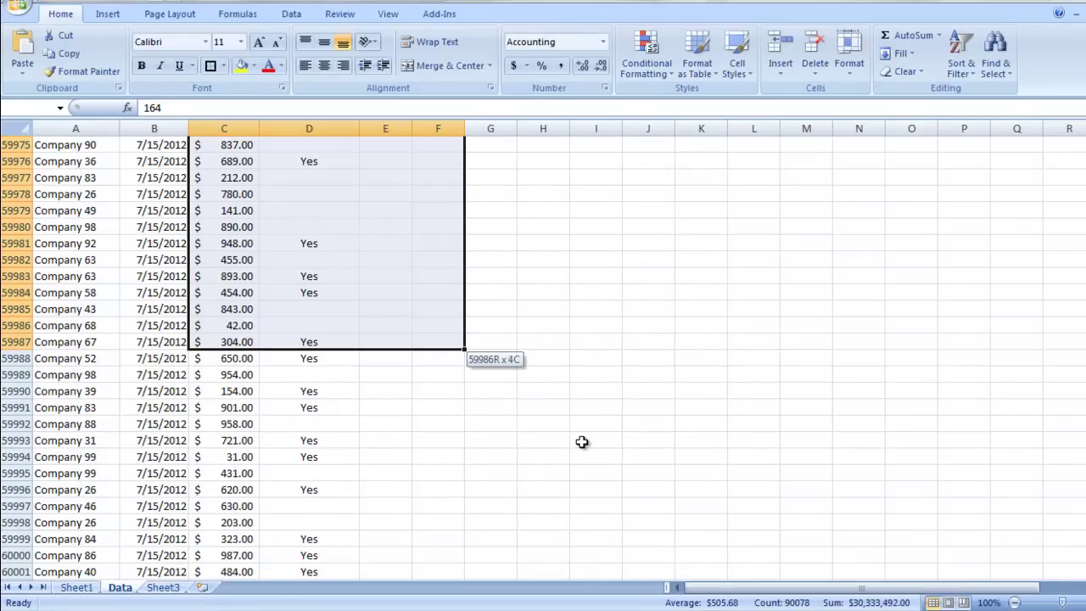
key("shift+Left")
key("shift+Left")
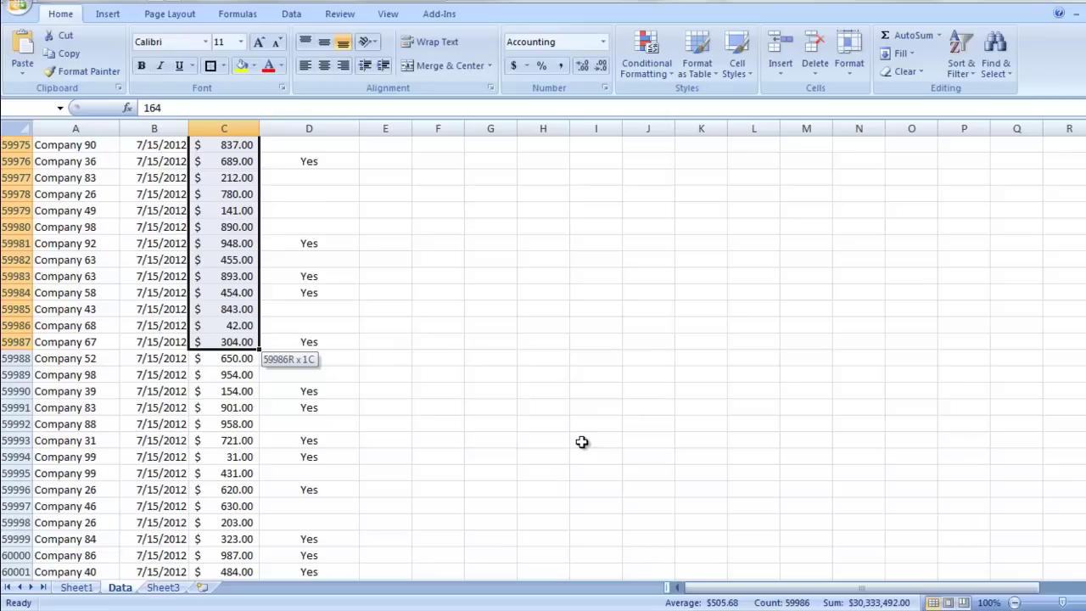
Step: Extend the selection left to column A, swing it right to column E, and bring it back to cover columns A through C
key("shift+Left")
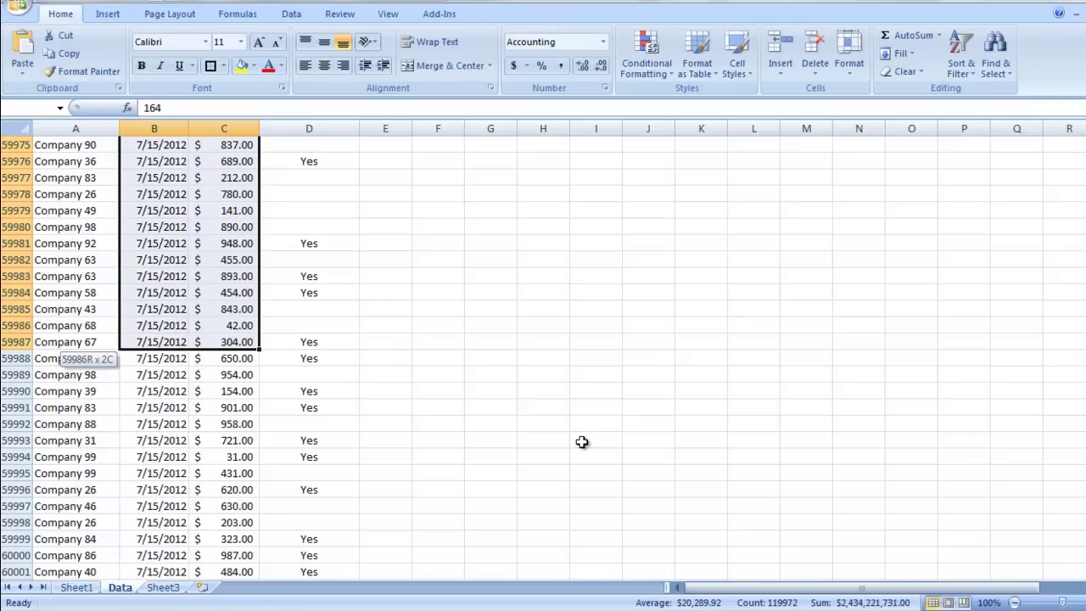
key("shift+Left")
key("shift+Right")
key("shift+Right")
key("shift+Right")
key("shift+Right")
key("shift+Left")
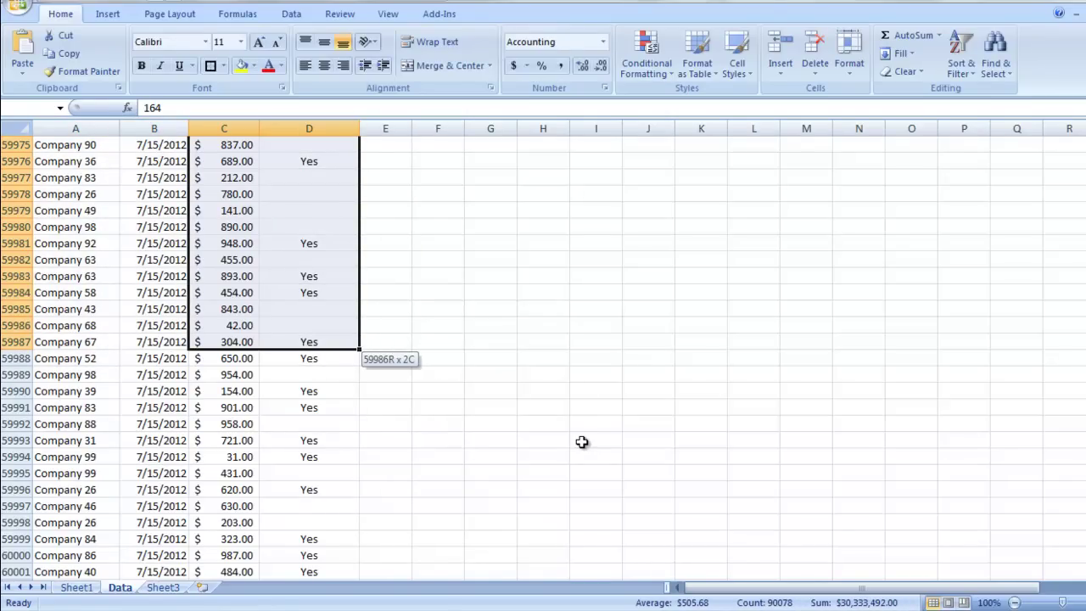
key("shift+Left")
key("shift+Left")
key("shift+Left")
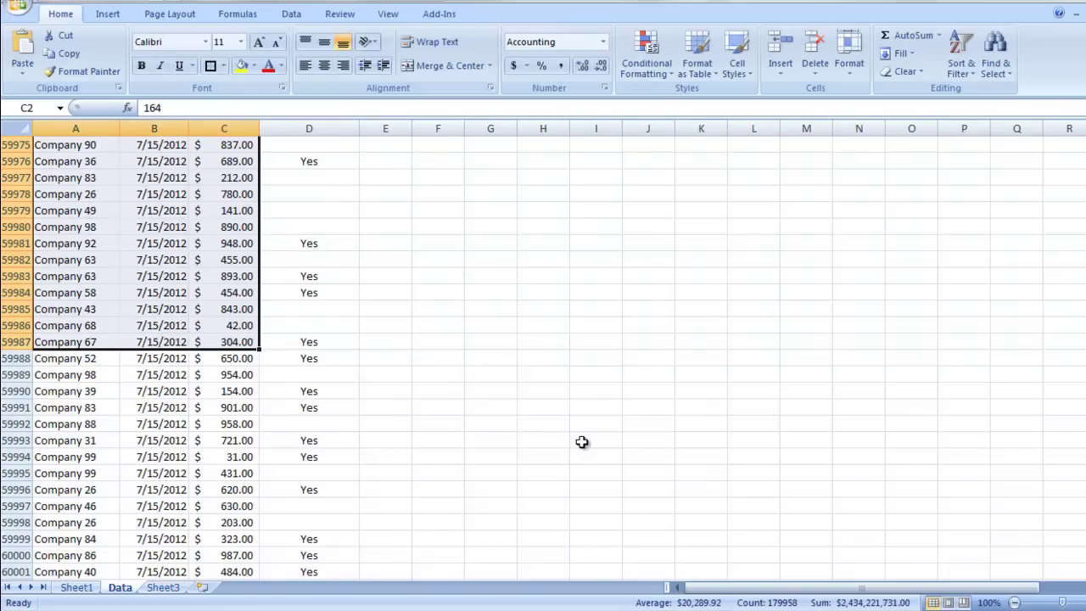
Step: Return to the top of the data and select the Company Name values from A2 through A60001
key("ctrl+Up")
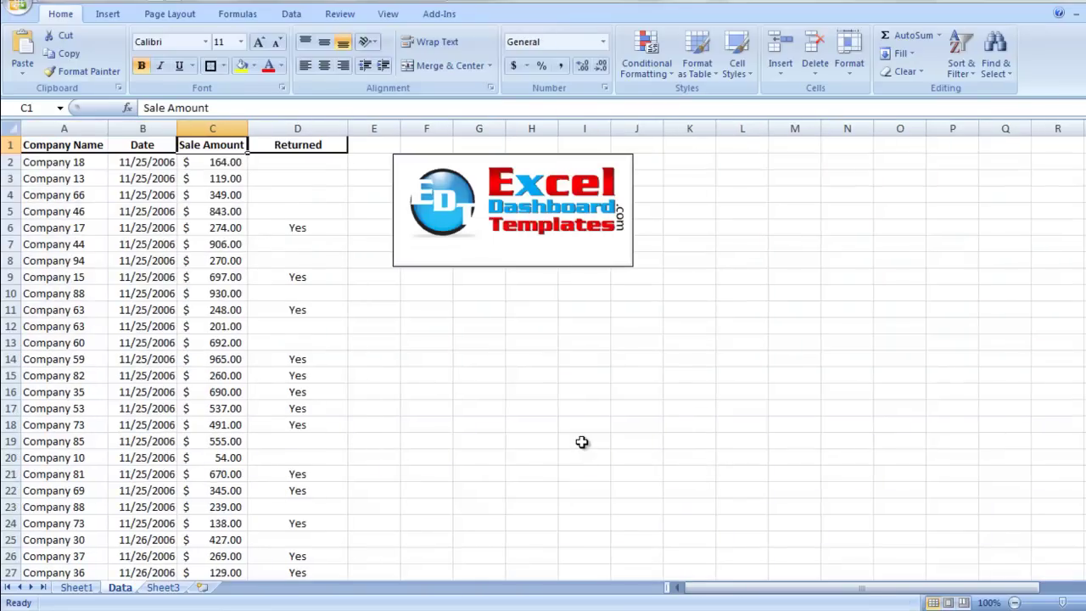
key("Down")
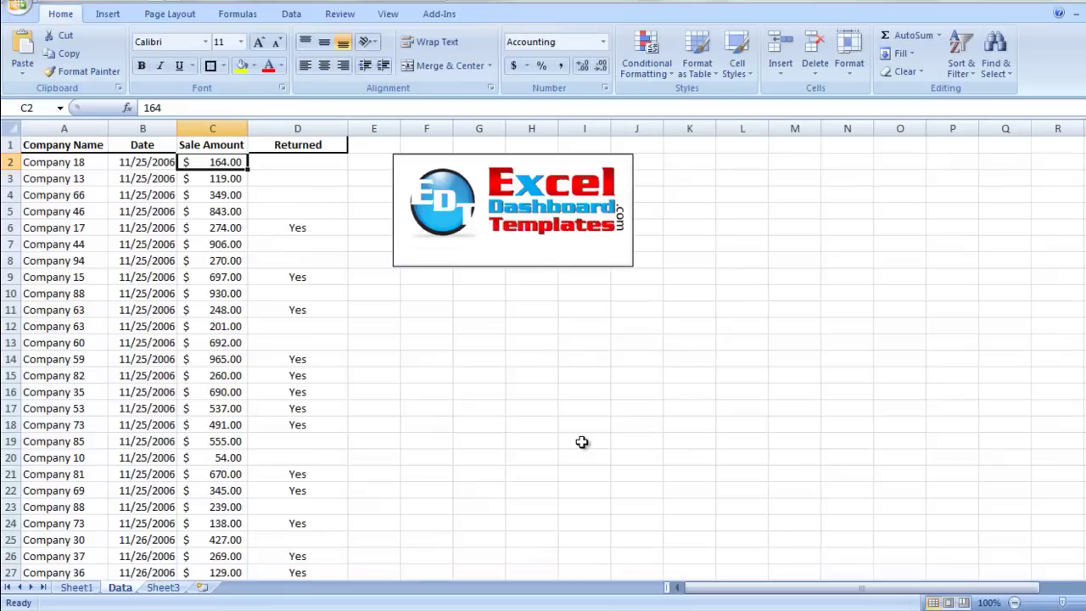
key("Left")
key("Left")
key("ctrl+b")
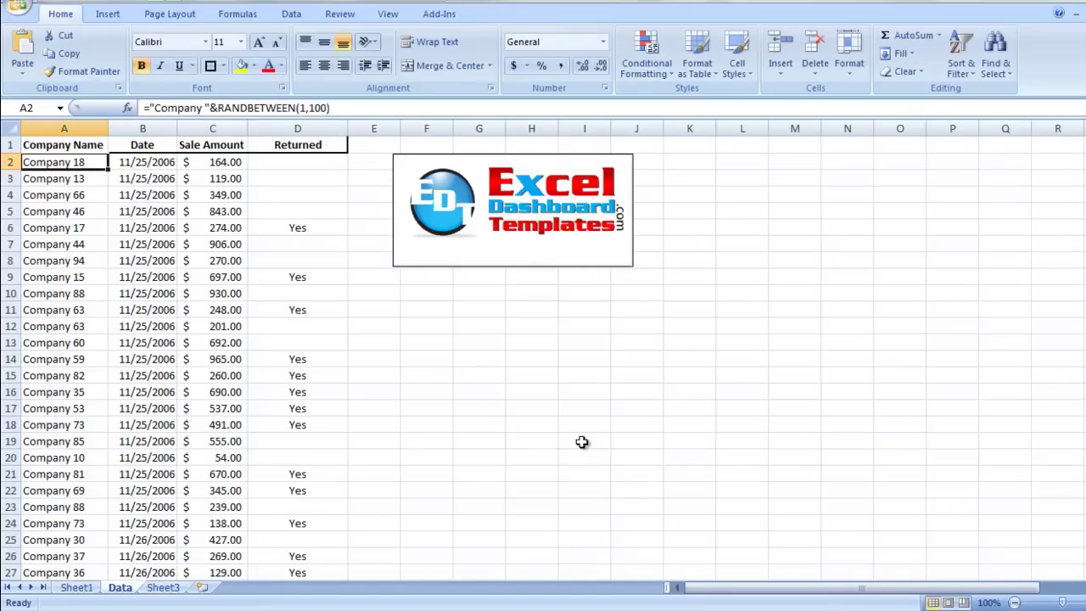
key("ctrl+shift+Down")
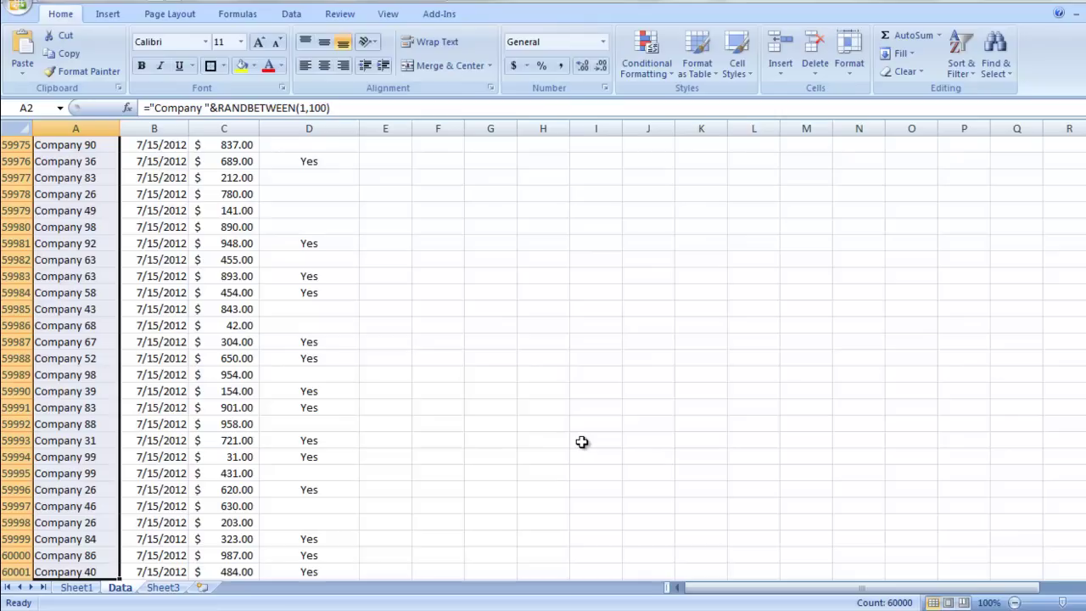
Step: Extend the Company Name selection past the last data row, then shrink its bottom edge row by row to A59994
key("shift+Down")
key("shift+Down")
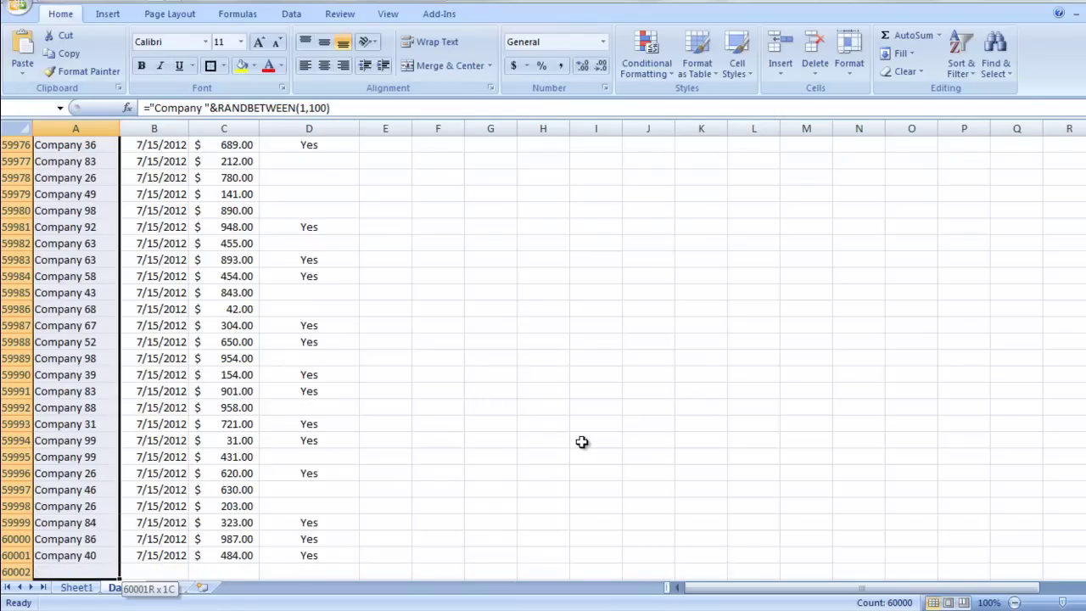
key("shift+Up")
key("shift+Up")
key("shift+Up")
key("shift+Up")
key("shift+Up")
key("shift+Up")
key("shift+Up")
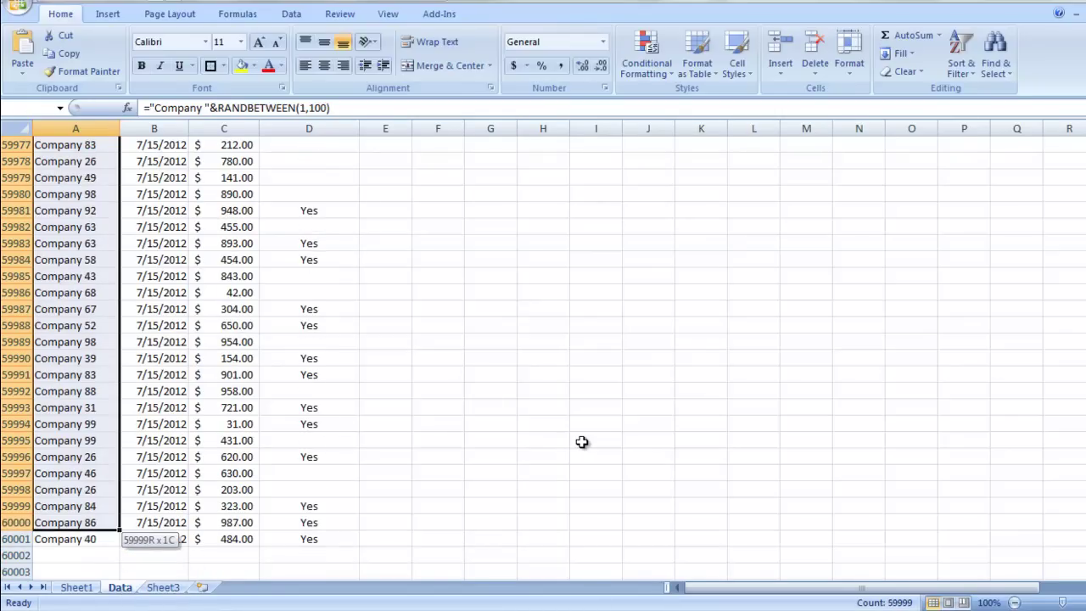
key("shift+Up")
key("shift+Up")
Step: Widen the Company Name selection into the neighbouring columns to its right and narrow it back to column A
key("shift+Right")
key("shift+Right")
key("shift+Right")
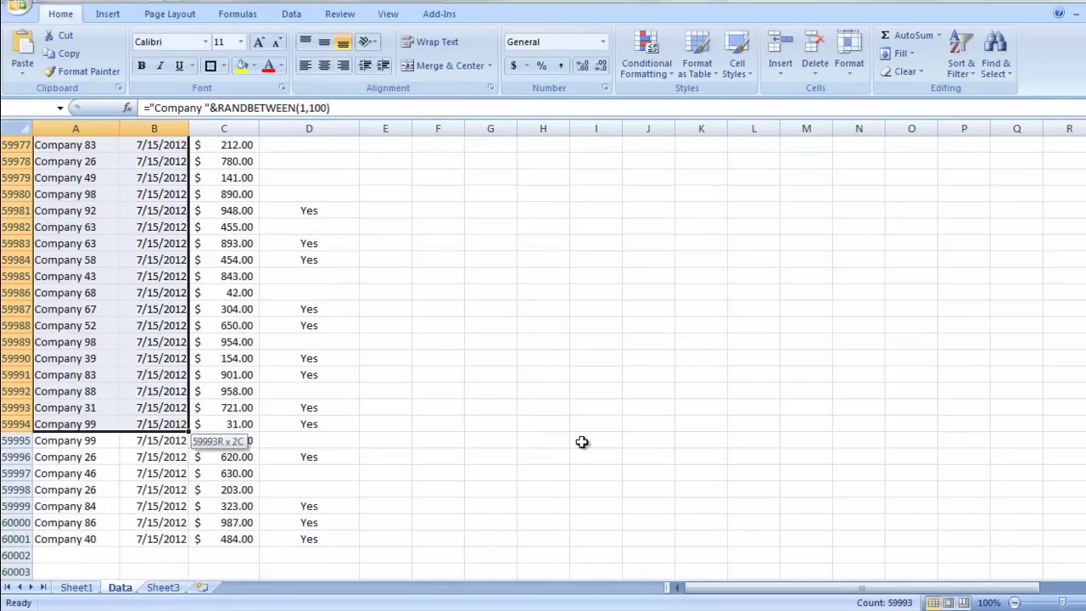
key("shift+Left")
key("shift+Left")
key("shift+Left")
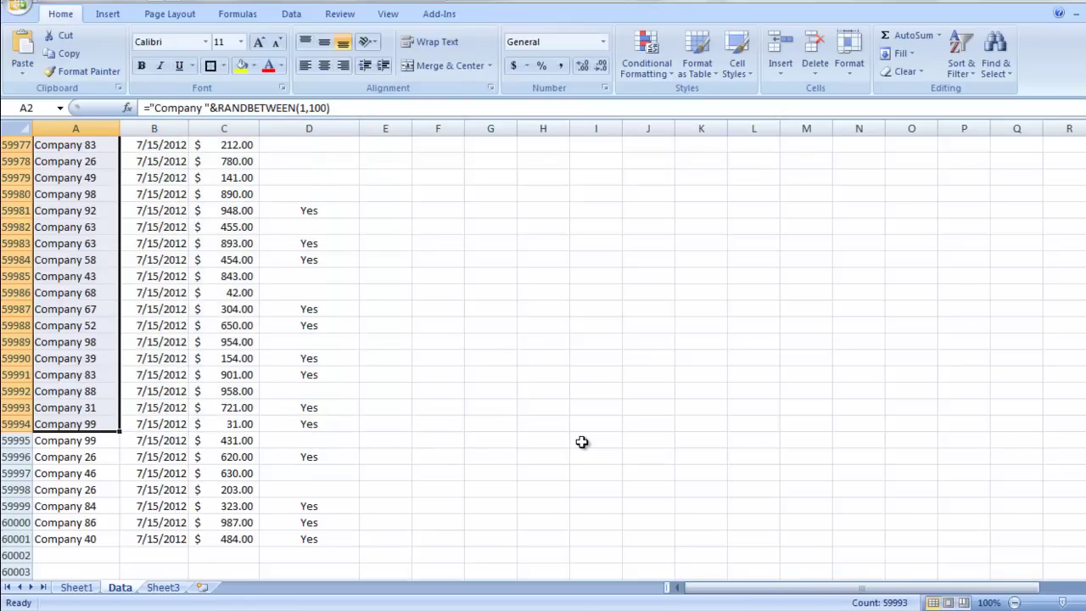
Step: Go to D2, the first cell under Returned, and extend the selection row by row down through D637
key("ctrl+Home")
key("Down")
key("Right")
key("Right")
key("Right")
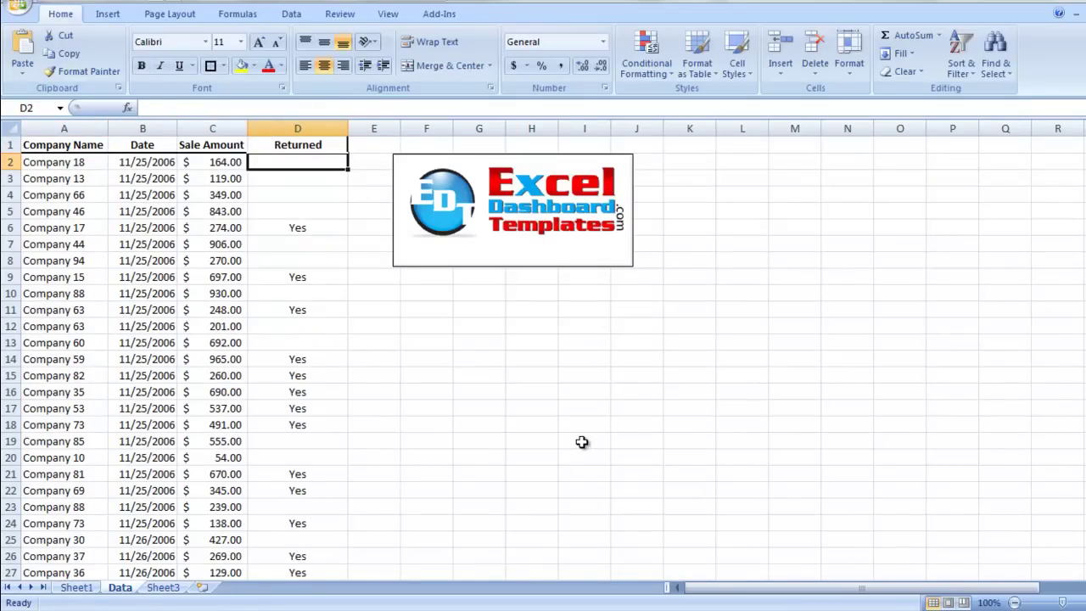
key("shift+Down")
key("shift+Down")
key("shift+Down")
key("shift+Down")
key("shift+Down")
key("shift+Down")
key("shift+Down")
key("shift+Down")
key("shift+Down")
key("shift+Down")
key("shift+Down")
key("shift+Down")
key("shift+Down")
key("shift+Down")
key("shift+Down")
key("shift+Down")
key("shift+Down")
key("shift+Down")
key("shift+Down")
key("shift+Down")
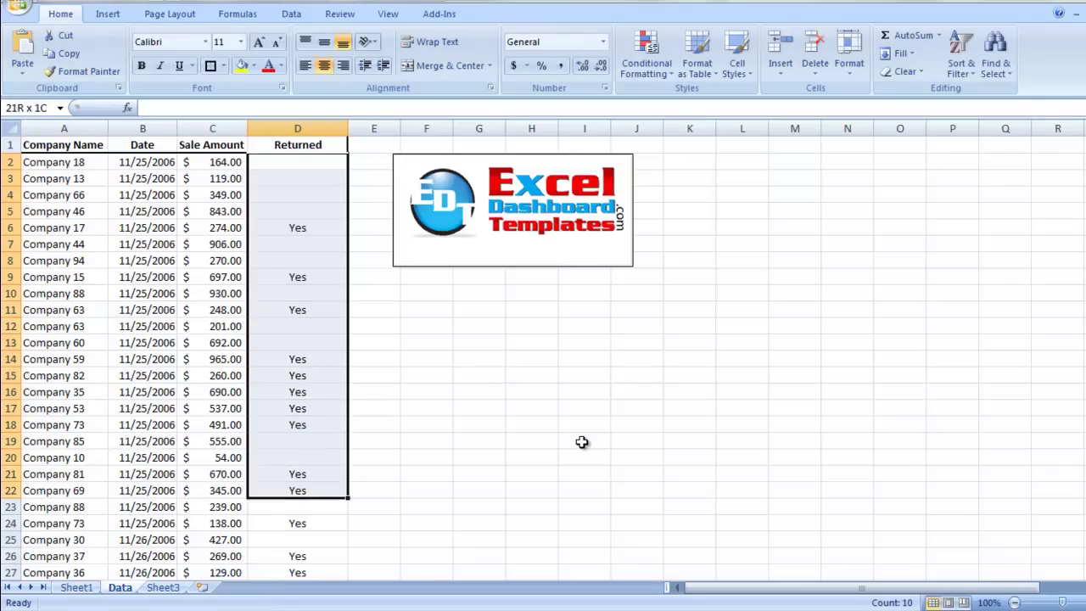
key("shift+Down")
key("shift+Down")
key("shift+Down")
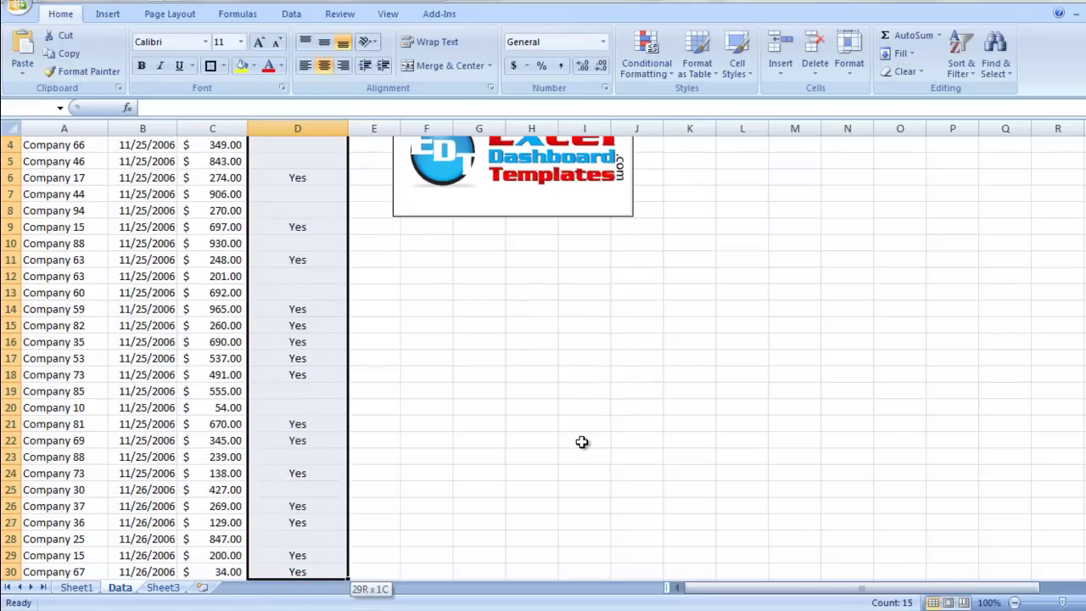
key("shift+Down")
key("shift+Down")
key("shift+Down")
key("shift+Down")
key("shift+Down")
key("shift+Down")
key("shift+Down")
key("shift+Down")
key("shift+Down")
key("shift+Down")
key("shift+Down")
key("shift+Down")
key("shift+Down")
key("shift+Down")
key("shift+Down")
key("shift+Down")
key("shift+Down")
key("shift+Down")
key("shift+Down")
key("shift+Down")
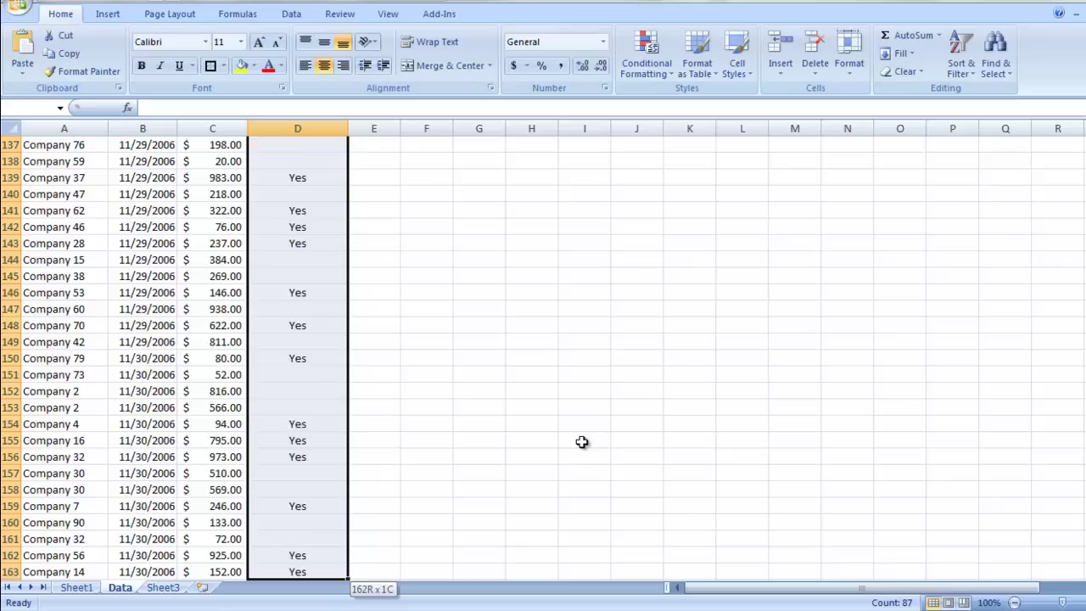
key("shift+Down")
key("shift+Down")
key("shift+Down")
key("shift+Down")
key("shift+Down")
key("shift+Down")
key("shift+Down")
key("shift+Down")
key("shift+Down")
key("shift+Down")
key("shift+Down")
key("shift+Down")
key("shift+Down")
key("shift+Down")
key("shift+Down")
key("shift+Down")
key("shift+Down")
key("shift+Down")
key("shift+Down")
key("shift+Down")
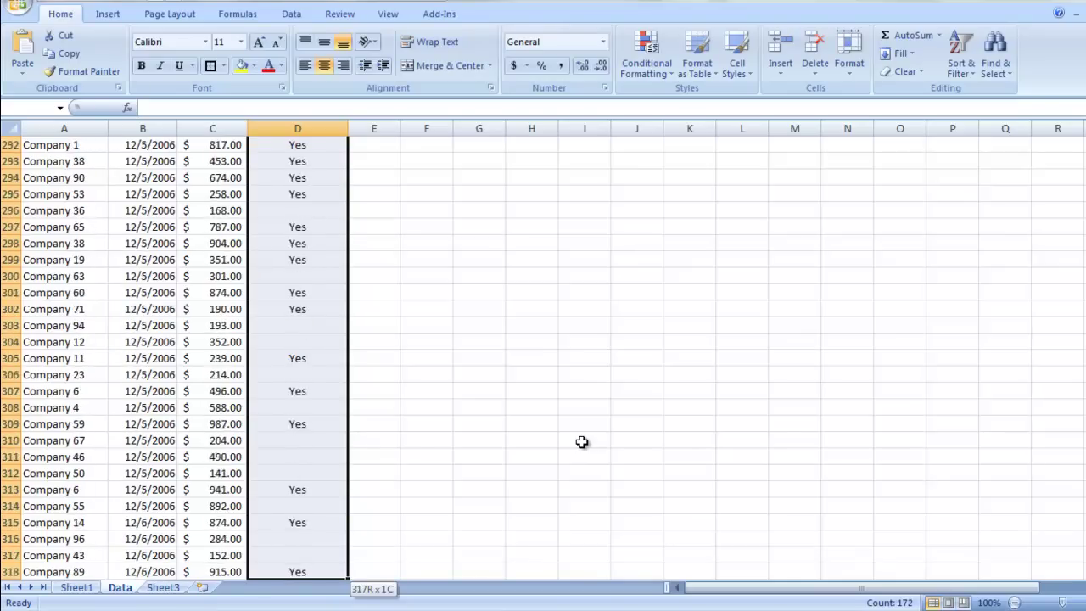
key("shift+Down")
key("shift+Down")
key("shift+Down")
key("shift+Down")
key("shift+Down")
key("shift+Down")
key("shift+Down")
key("shift+Down")
key("shift+Down")
key("shift+Down")
key("shift+Down")
key("shift+Down")
key("shift+Down")
key("shift+Down")
key("shift+Down")
key("shift+Down")
key("shift+Down")
key("shift+Down")
key("shift+Down")
key("shift+Down")
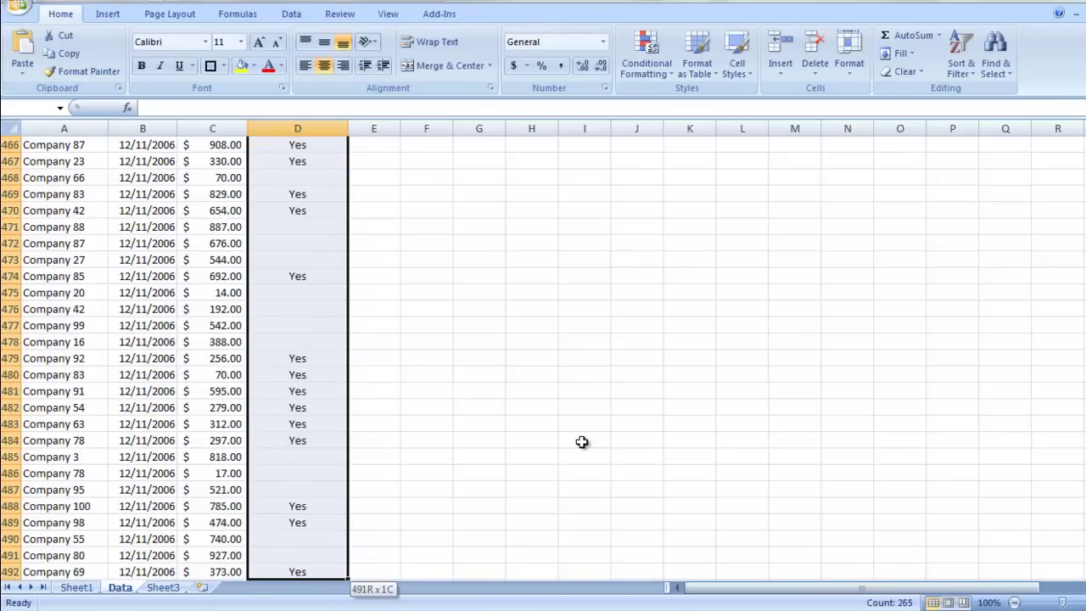
key("shift+Down")
key("shift+Down")
key("shift+Down")
key("shift+Down")
key("shift+Down")
key("shift+Down")
key("shift+Down")
key("shift+Down")
key("shift+Down")
key("shift+Down")
key("shift+Down")
key("shift+Down")
key("shift+Down")
key("shift+Down")
key("shift+Down")
key("shift+Down")
key("shift+Down")
key("shift+Down")
key("shift+Down")
key("shift+Down")
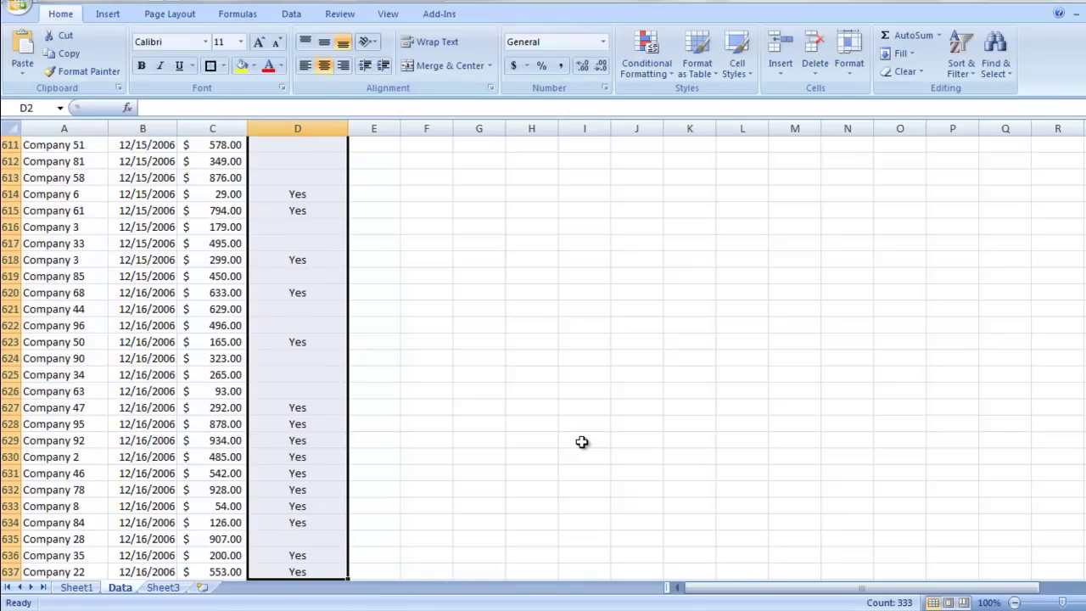
Step: Return to the top of the sheet and make C3 in the Sale Amount column the active cell
key("ctrl+Home")
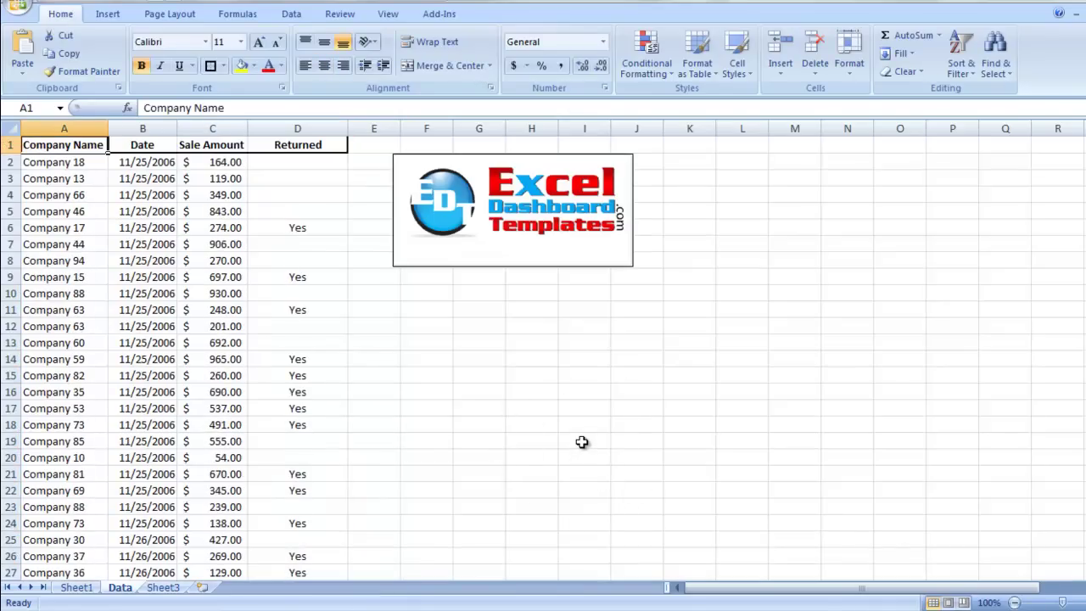
key("Right")
key("Right")
key("Down")
key("Down")
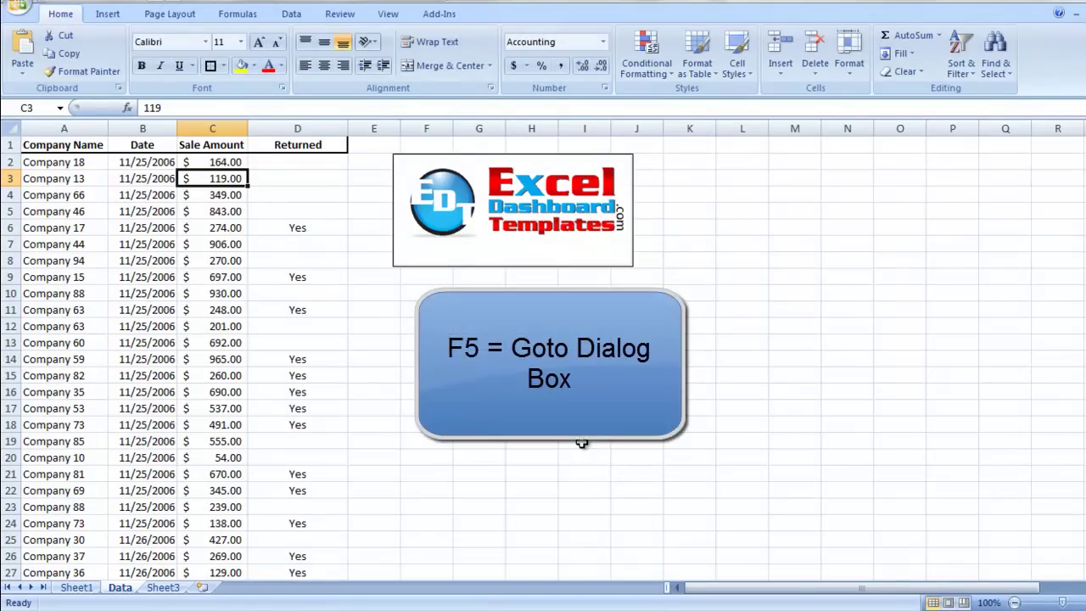
Step: Use Go To with the reference d300001 corrected to D30001 to jump to that cell in the Returned column
key("F5")
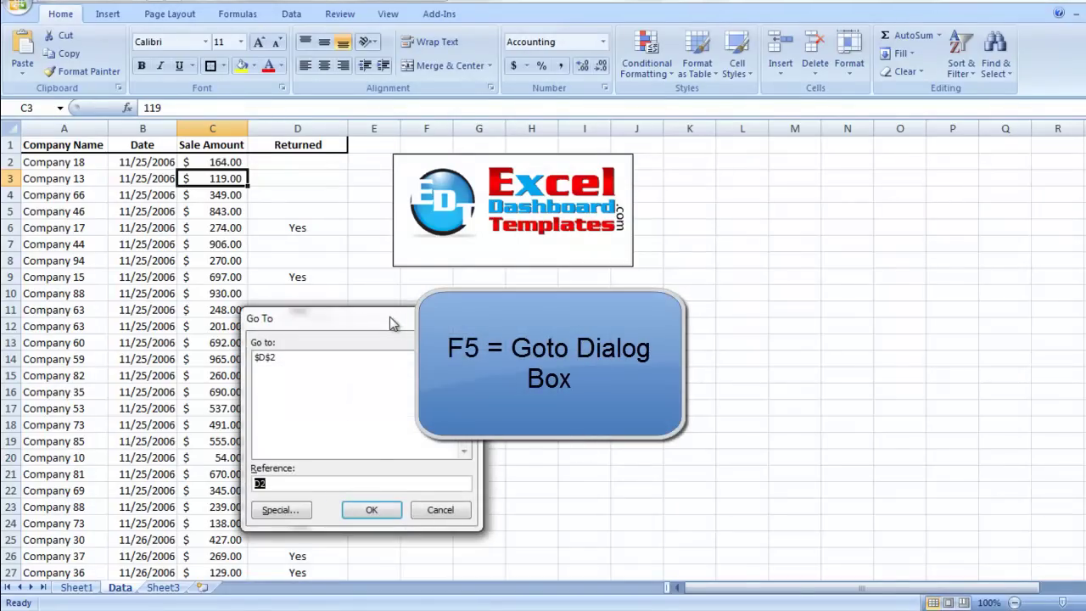
left_click_drag(390, 316, 307, 231)
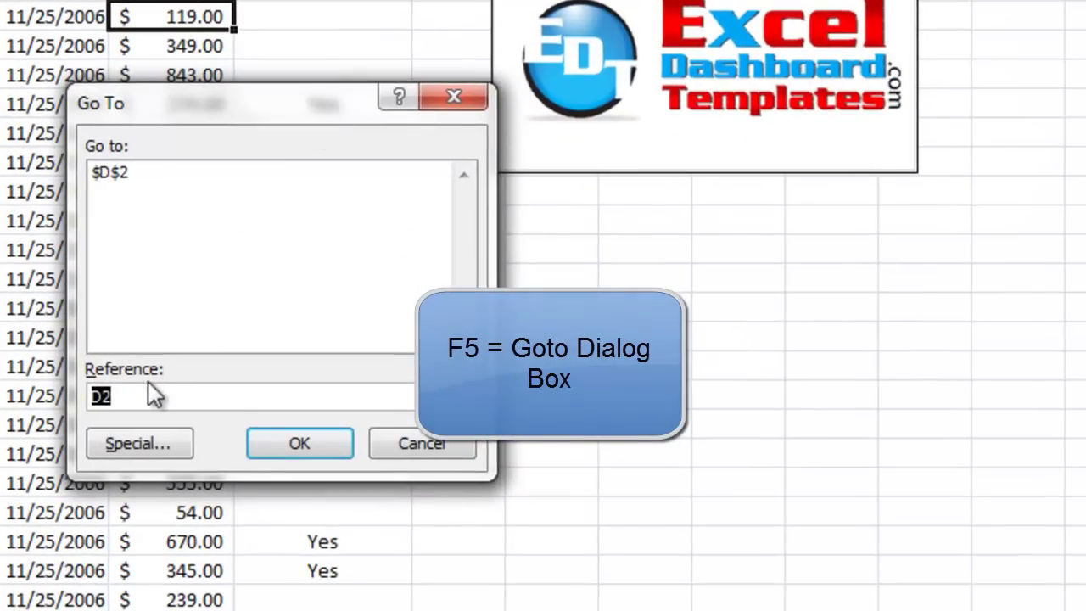
left_click(141, 390)
left_click_drag(141, 390, 78, 404)
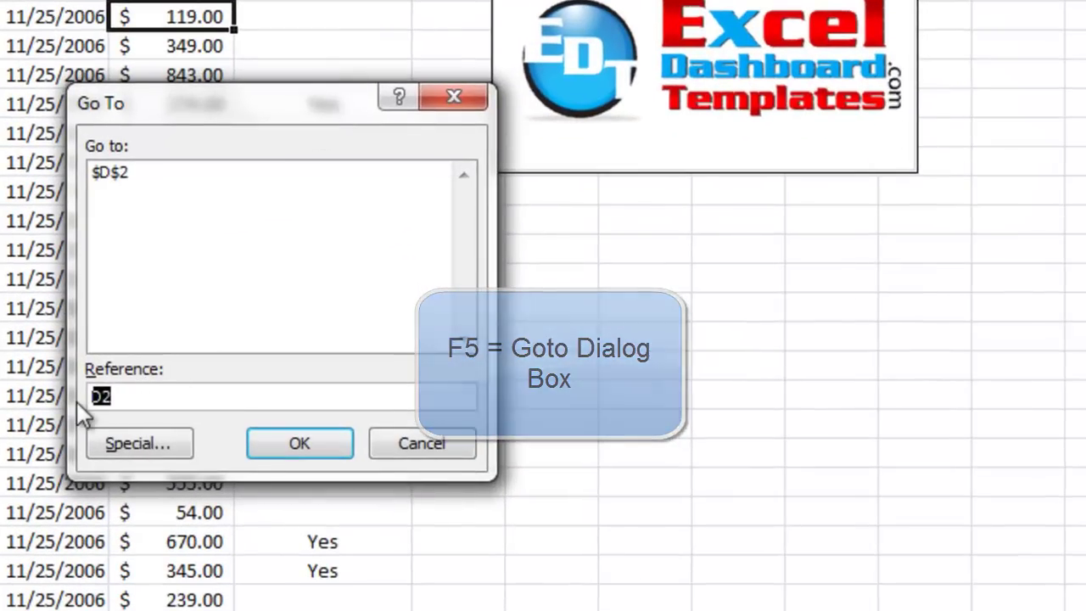
type("d30")
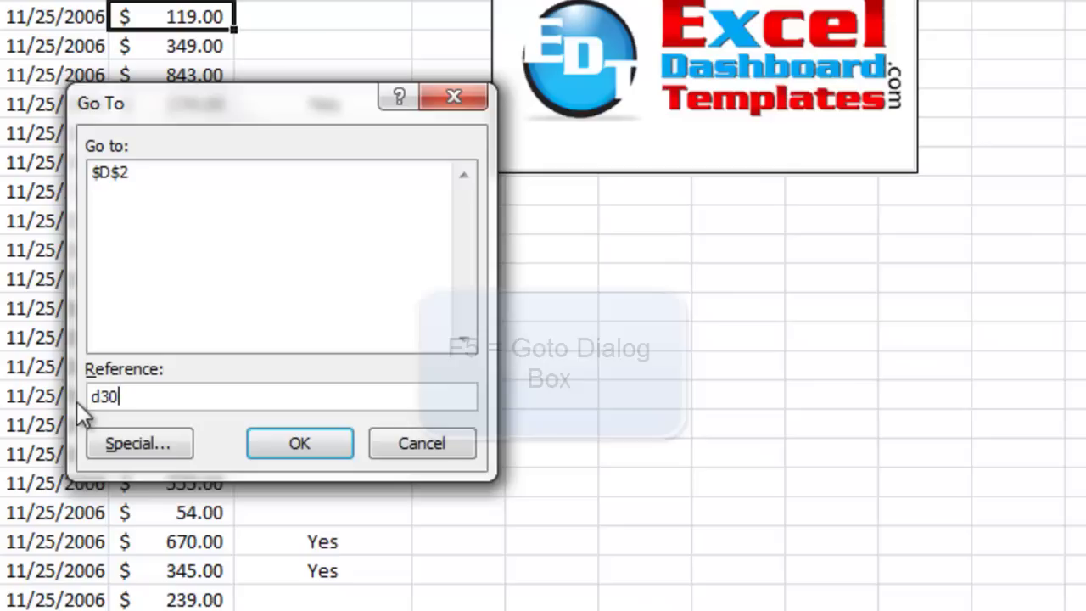
type("0001")
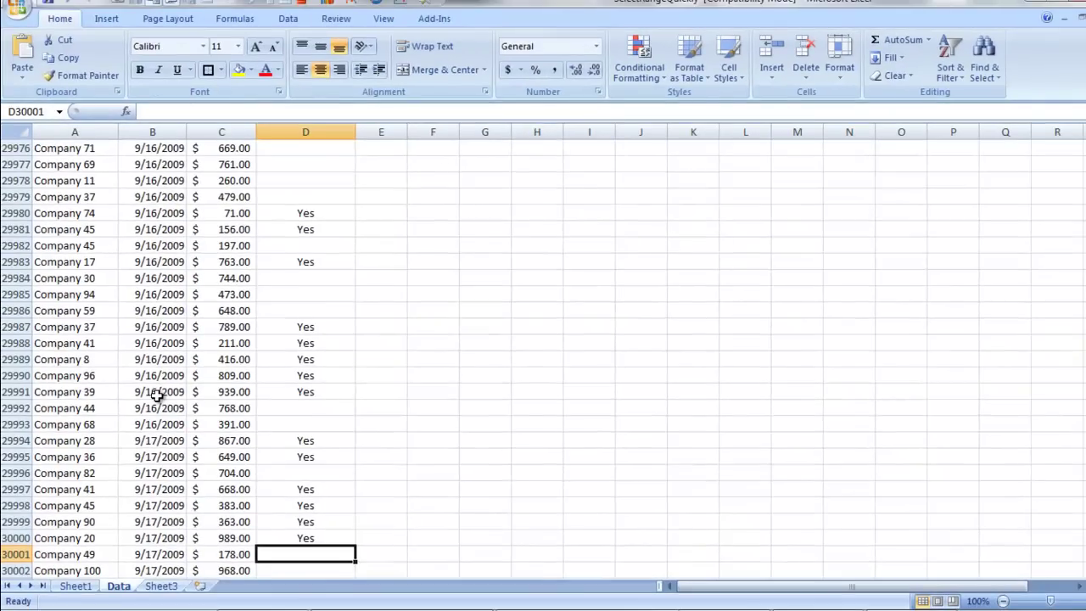
Step: Extend the selection upward row by row from D30001 through D29981 in the Returned column
key("shift+Up")
key("shift+Up")
key("shift+Up")
key("shift+Up")
key("shift+Up")
key("shift+Up")
key("shift+Up")
key("shift+Up")
key("shift+Up")
key("shift+Up")
key("shift+Up")
key("shift+Up")
key("shift+Up")
key("shift+Up")
key("shift+Up")
key("shift+Up")
key("shift+Up")
key("shift+Up")
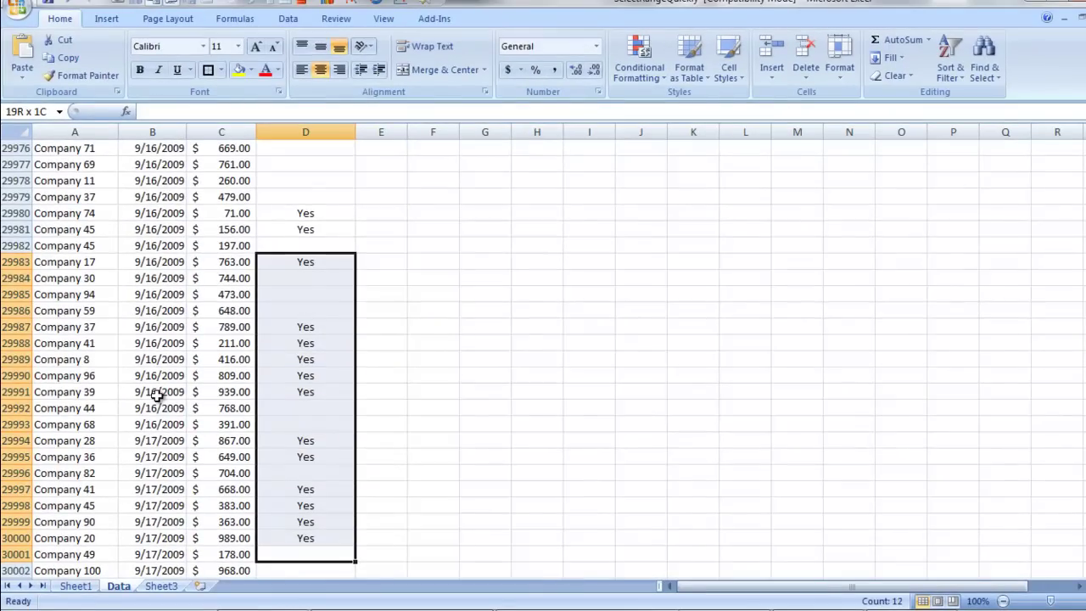
key("shift+Up")
key("shift+Up")
Step: Shrink the Returned column selection back to D30001 and extend it downward through D30003
key("shift+Down")
key("shift+Down")
key("shift+Down")
key("shift+Down")
key("shift+Down")
key("shift+Down")
key("shift+Down")
key("shift+Down")
key("shift+Down")
key("shift+Down")
key("shift+Down")
key("shift+Down")
key("shift+Down")
key("shift+Down")
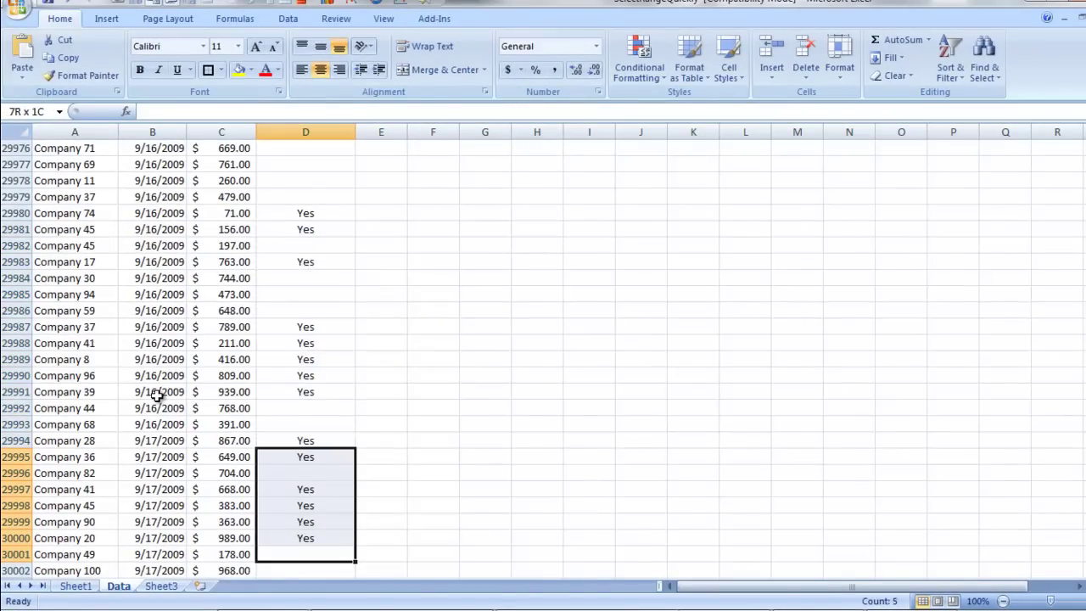
key("shift+Down")
key("shift+Down")
key("shift+Down")
key("shift+Down")
key("shift+Down")
key("shift+Down")
key("shift+Down")
key("shift+Down")
Step: Swing the selection from below D30001 up to D29997 and shrink it back to D30001 alone
key("shift+Up")
key("shift+Up")
key("shift+Up")
key("shift+Up")
key("shift+Up")
key("shift+Up")
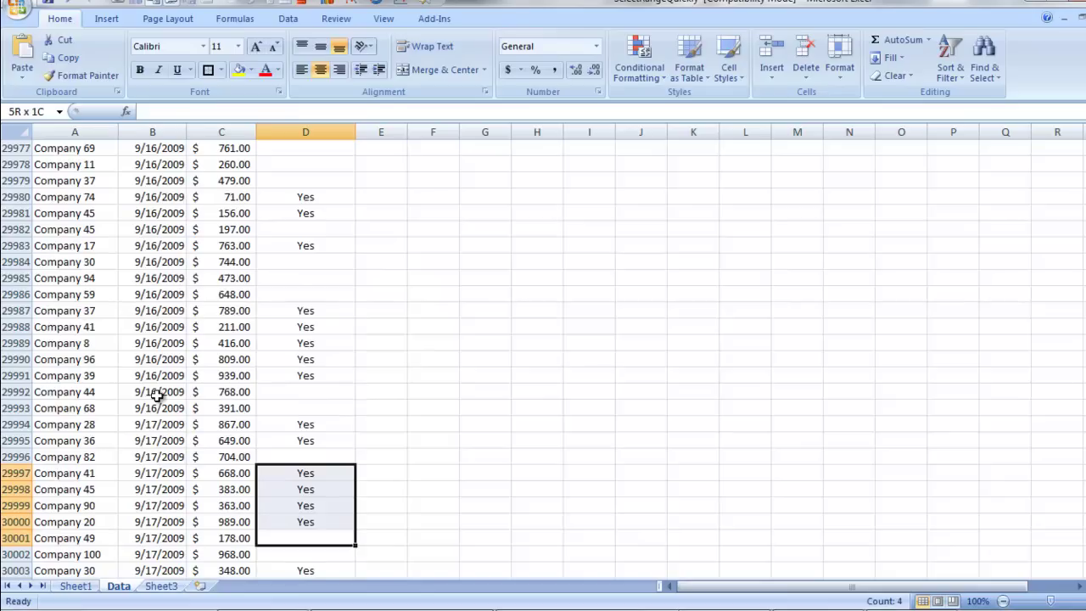
key("shift+Down")
key("shift+Down")
key("shift+Down")
key("shift+Down")
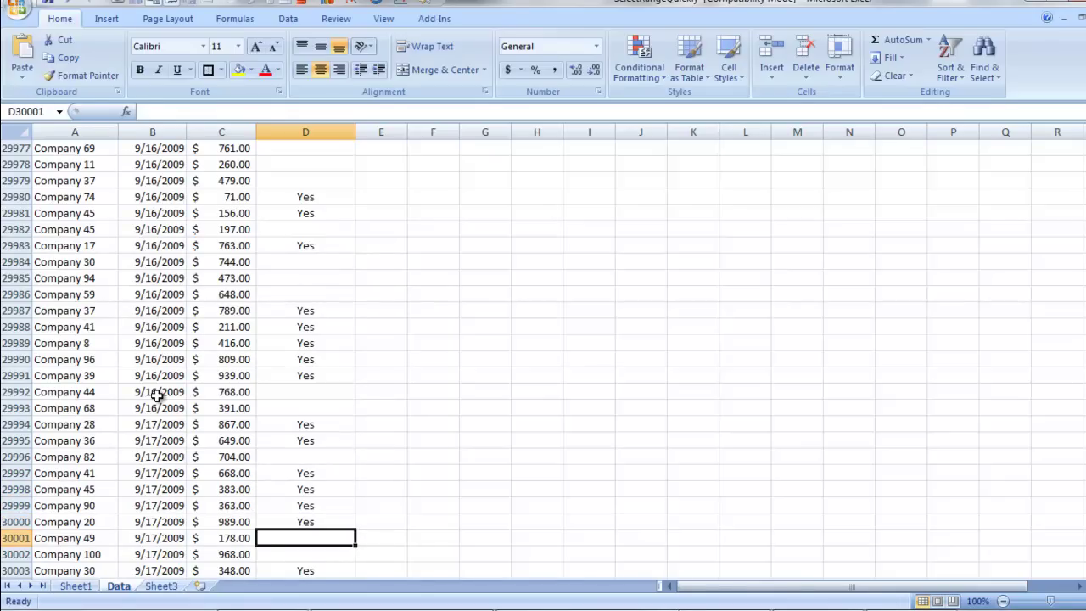
Step: Grow and shrink the selection above D30001 by a few rows, ending with D30000:D30001 selected
key("Up")
key("Down")
key("shift+Up")
key("shift+Up")
key("shift+Up")
key("shift+Down")
key("shift+Down")
key("shift+Down")
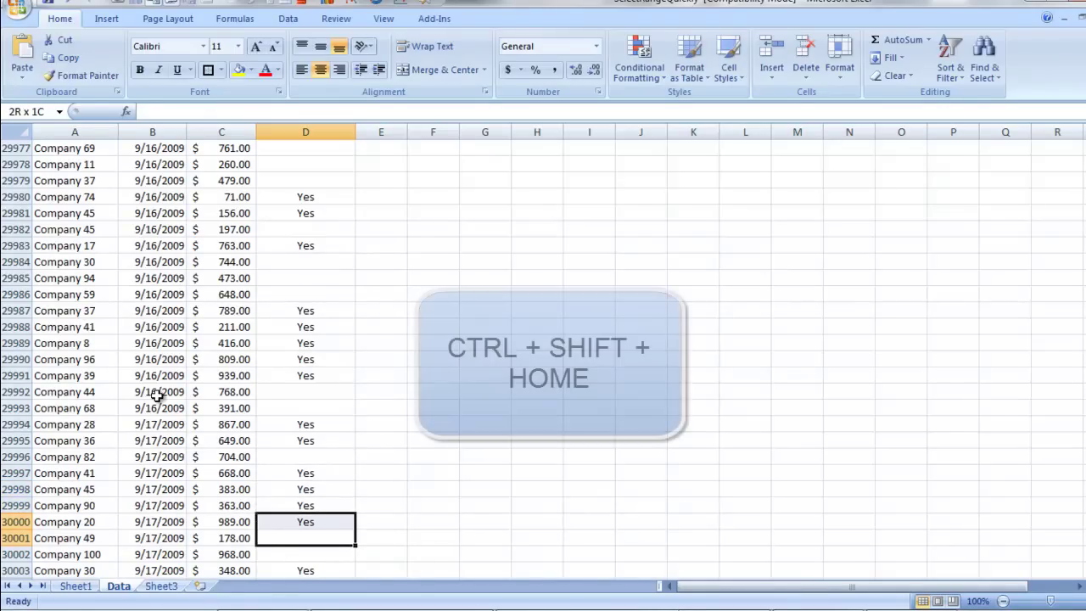
key("shift+Up")
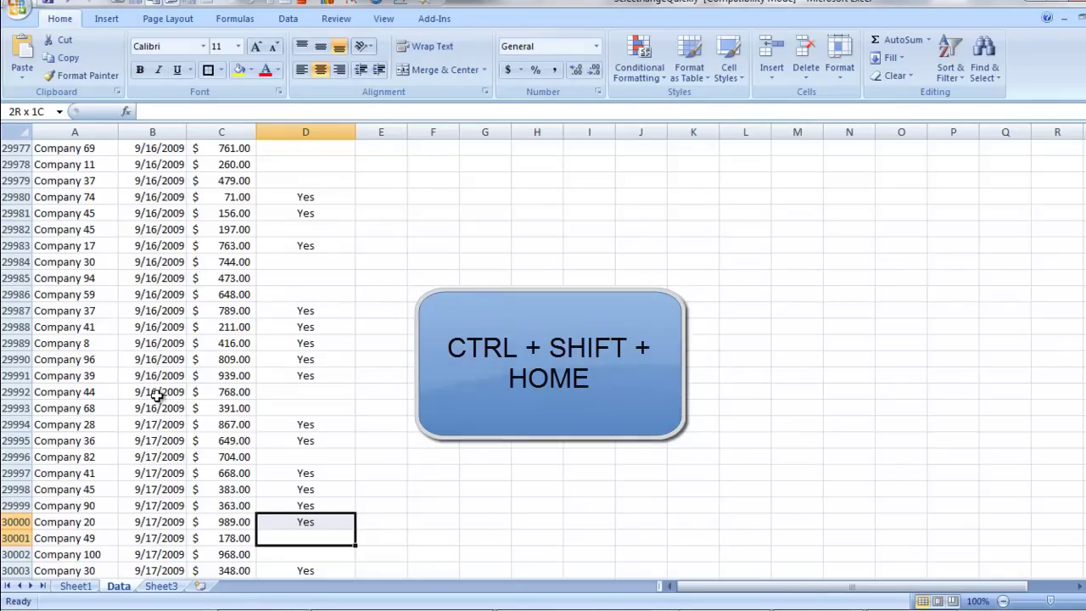
Step: Extend the selection from D30001 to the sheet's first cell A1, and move its upper edge down to row 6 and back to row 2
key("ctrl+shift+Home")
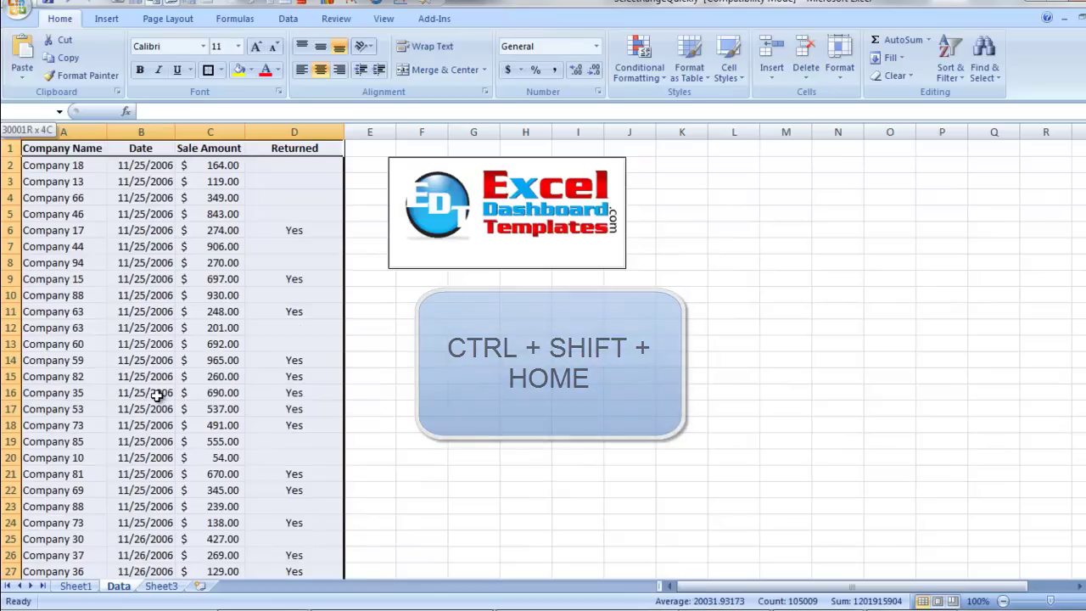
key("shift+Down")
key("shift+Down")
key("shift+Down")
key("shift+Down")
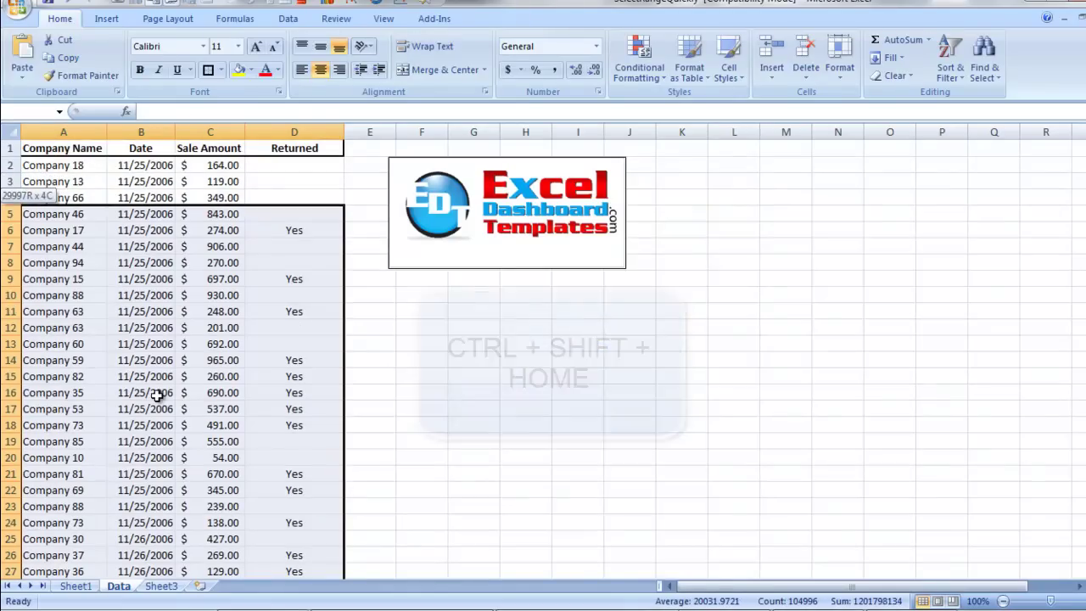
key("shift+Down")
key("shift+Up")
key("shift+Up")
key("shift+Up")
key("shift+Up")
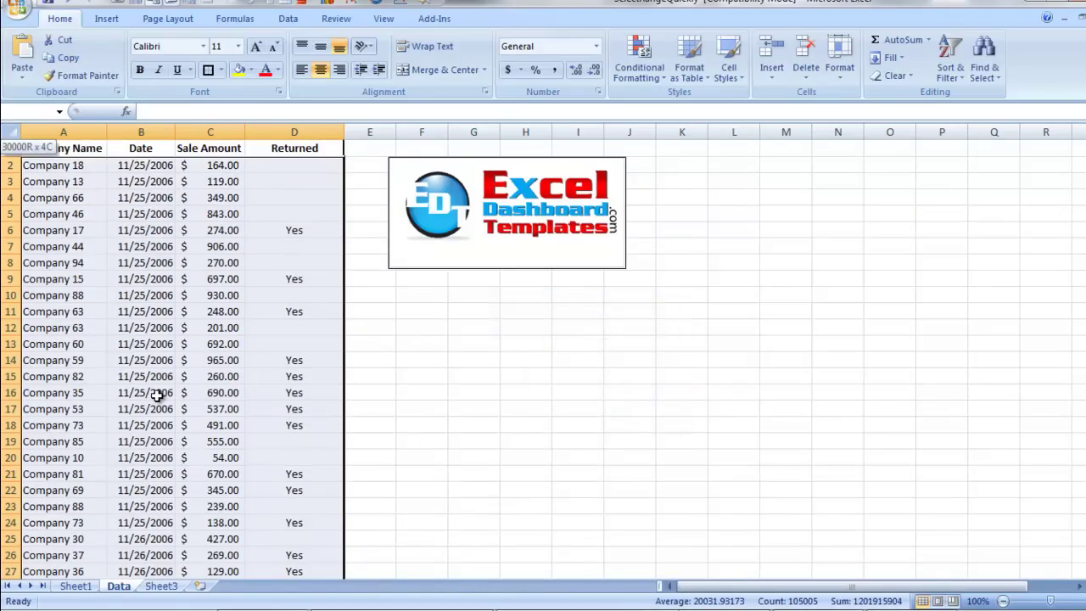
Step: Move the four-column selection's upper edge down to row 6 and back up to include the header row
key("shift+Down")
key("shift+Up")
key("shift+Down")
key("shift+Down")
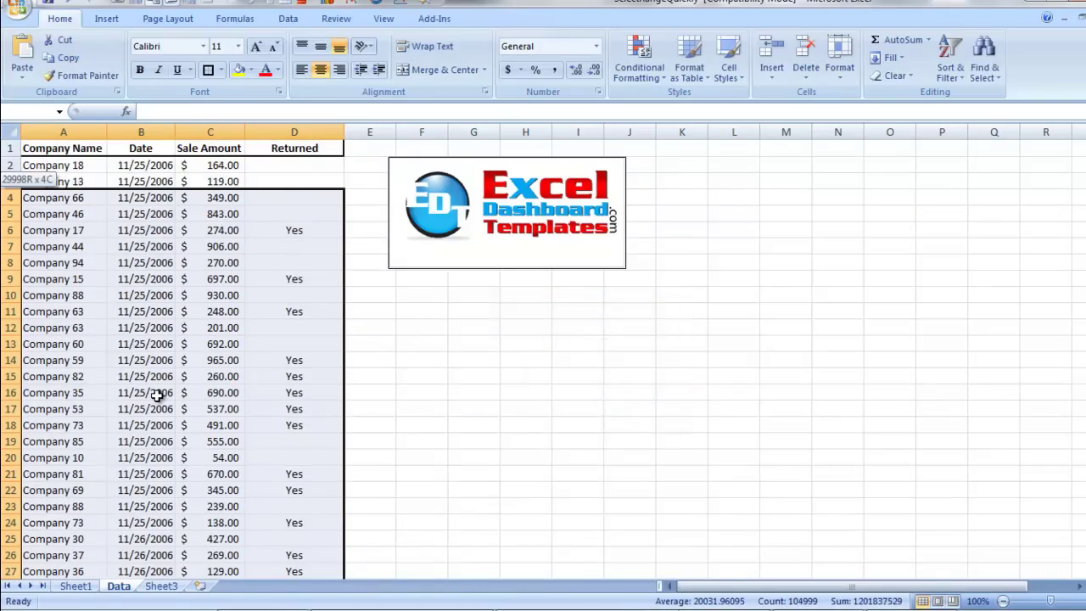
key("shift+Down")
key("shift+Down")
key("shift+Up")
key("shift+Up")
key("shift+Up")
key("shift+Up")
key("shift+Up")
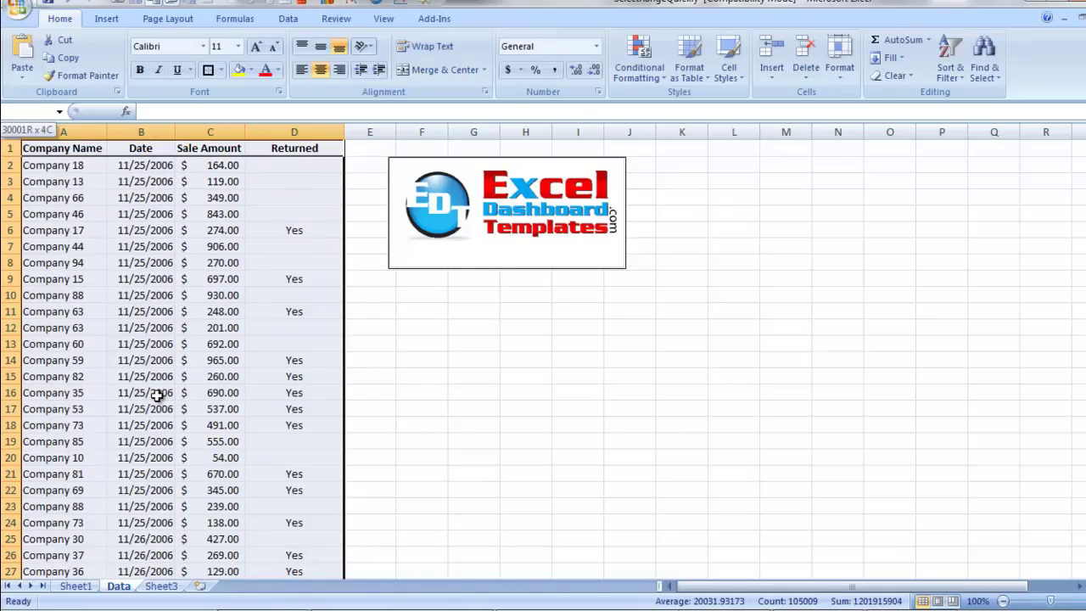
Step: Exclude the header row from the selection and narrow it to the Returned column, D2:D30001
key("shift+Down")
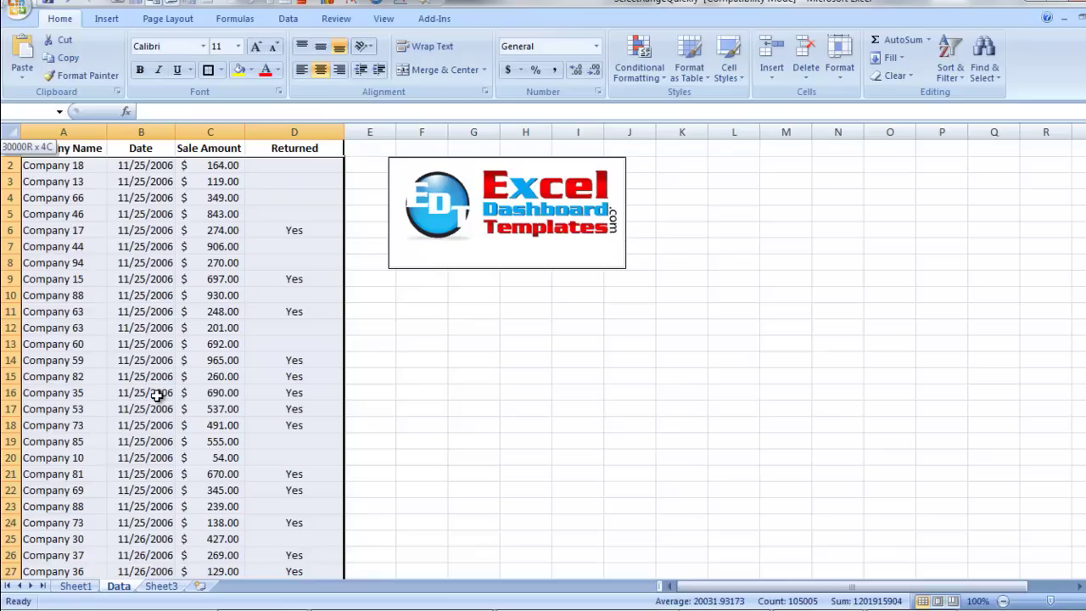
key("shift+Right")
key("shift+Right")
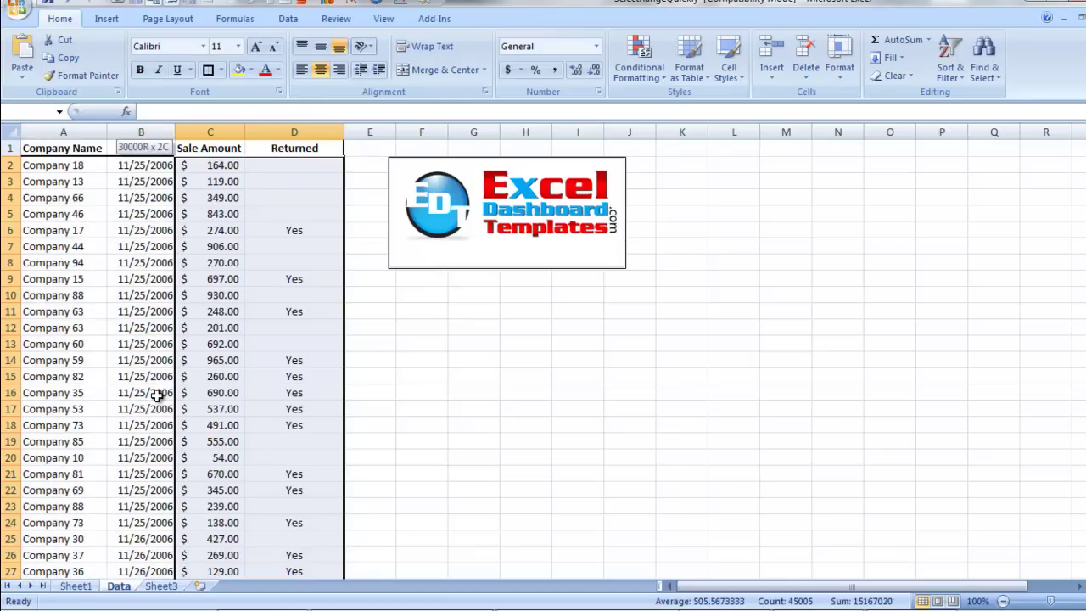
key("shift+Right")
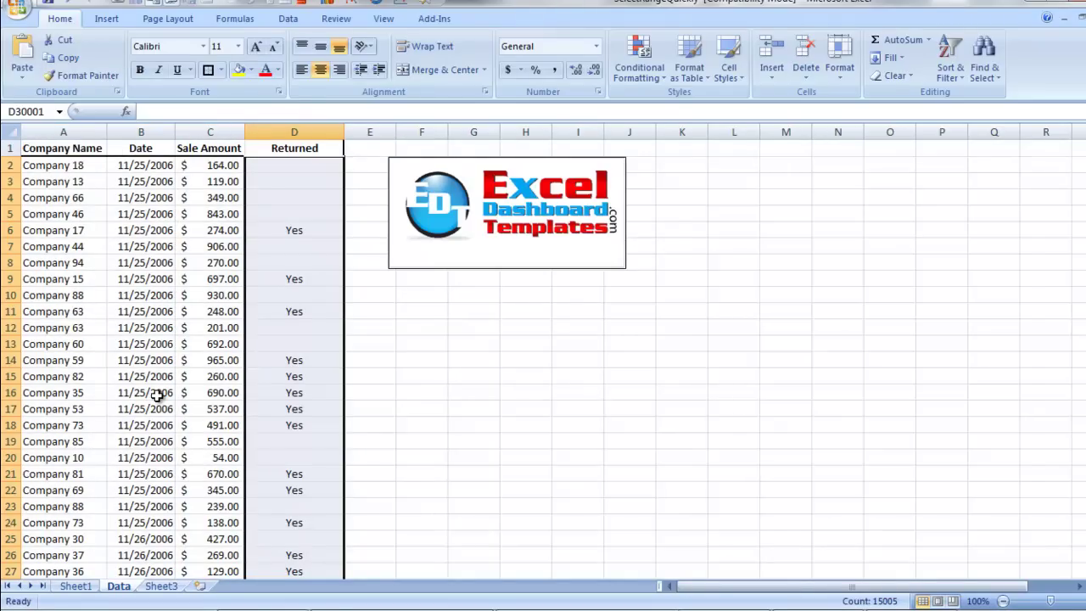
Step: Collapse the selection to D30001 and move the active cell to A30000 in the Company Name column
key("Down")
key("Up")
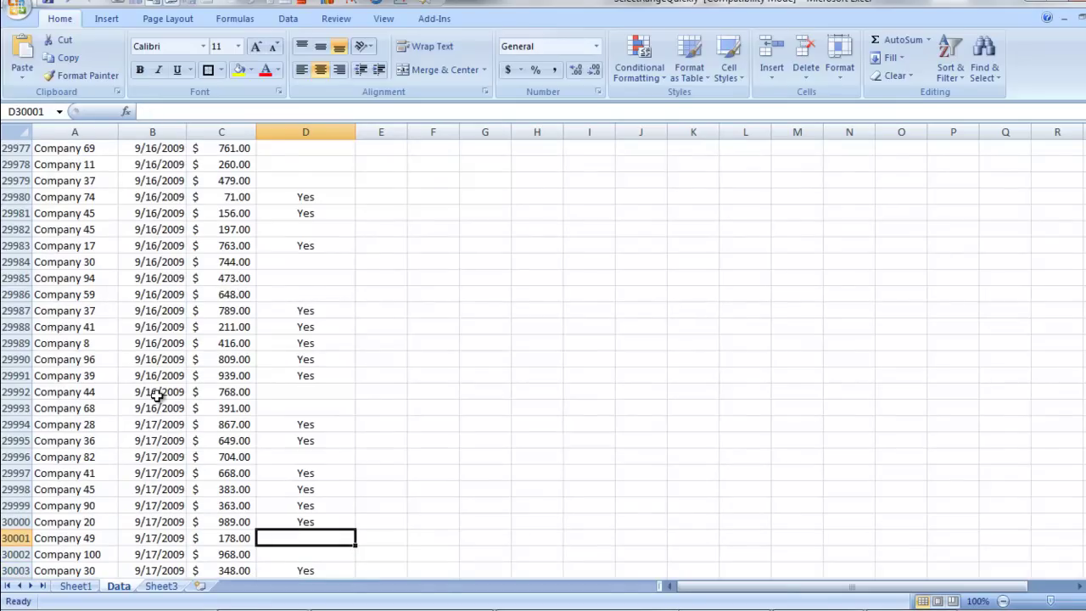
key("Left")
key("Up")
key("Left")
key("Left")
key("Up")
key("Down")
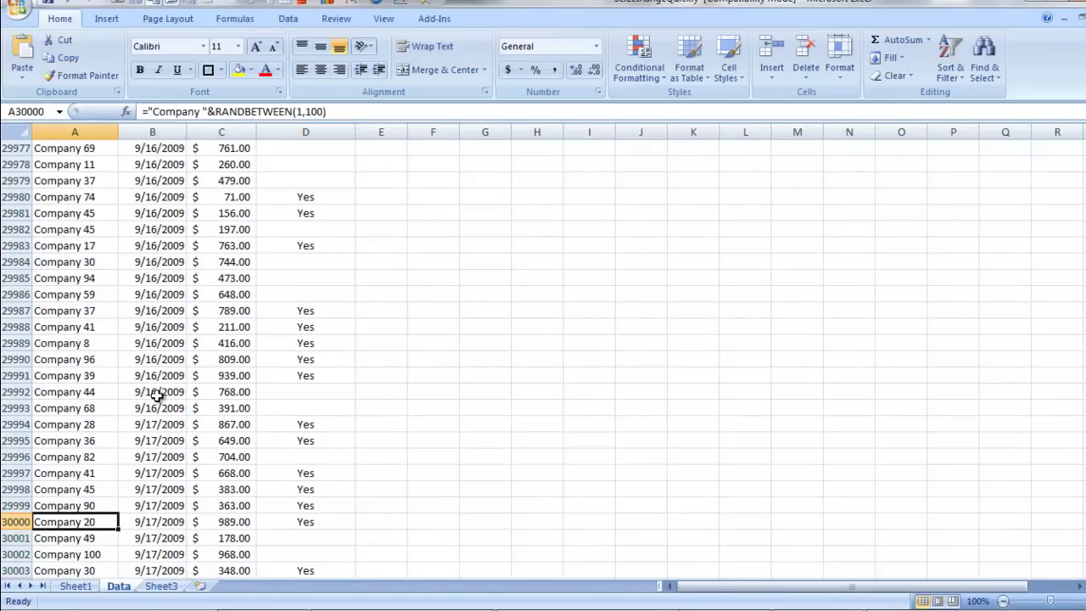
Step: Return from the Company Name column through C30000 to D30001, and step between it and the adjacent cells in columns C and E
left_click_drag(249, 492, 242, 276)
key("Down")
key("Down")
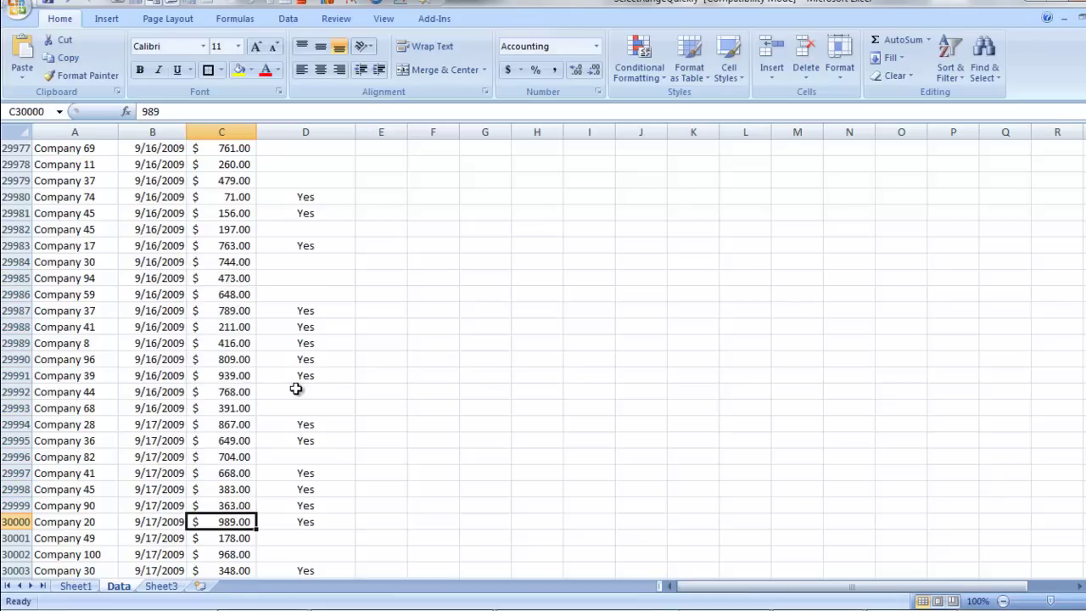
key("Right")
key("Down")
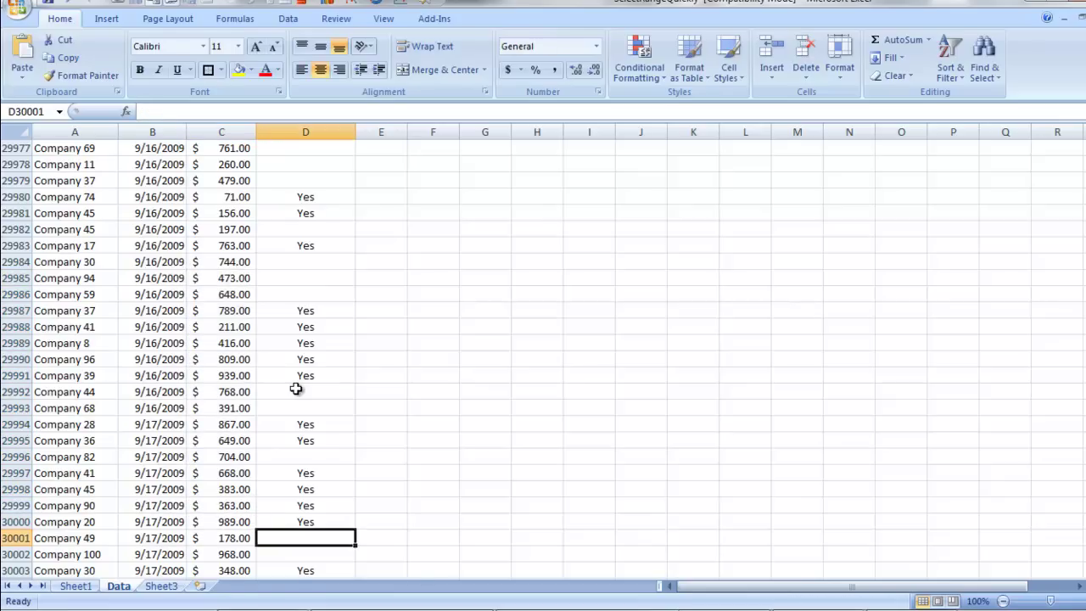
key("Right")
key("Left")
key("Right")
key("Left")
key("Right")
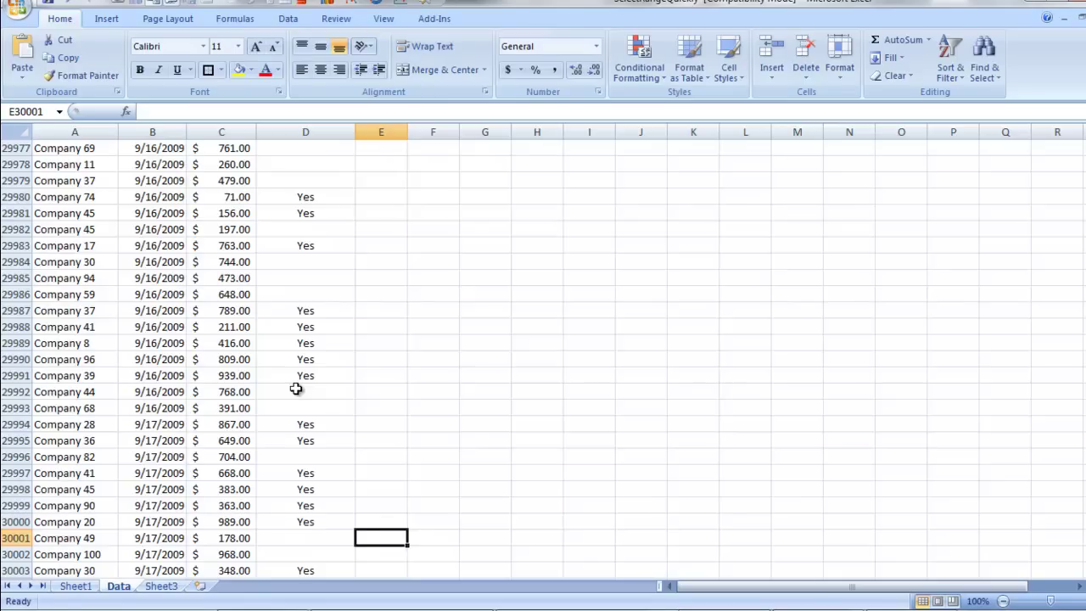
key("Left")
key("Left")
key("Right")
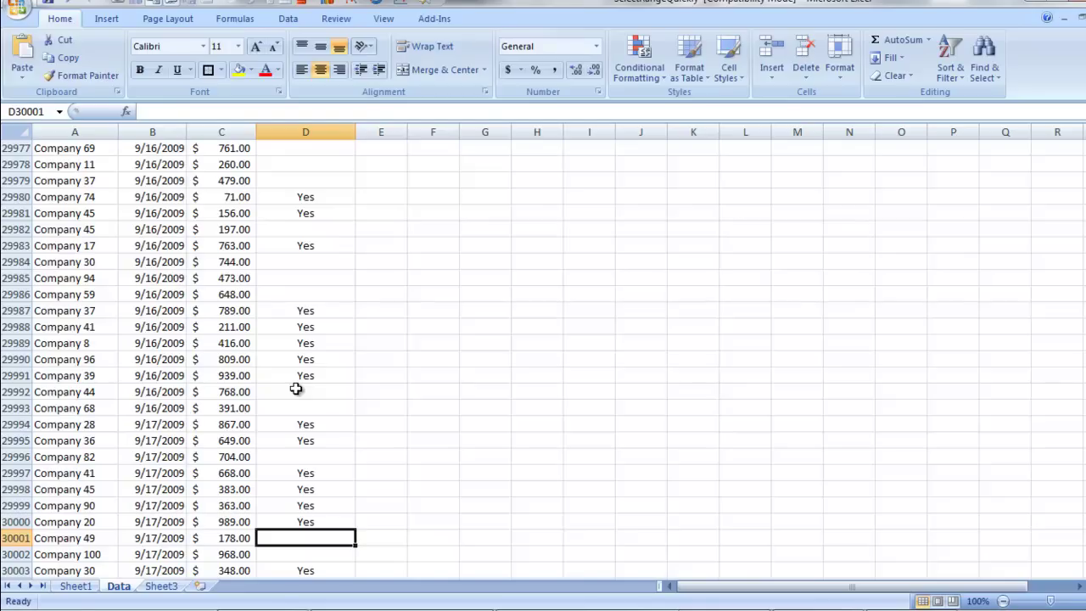
Step: Select from D30001 back to A1, drop the header row, and narrow the range to D2:D30001 in the Returned column
key("ctrl+shift+Home")
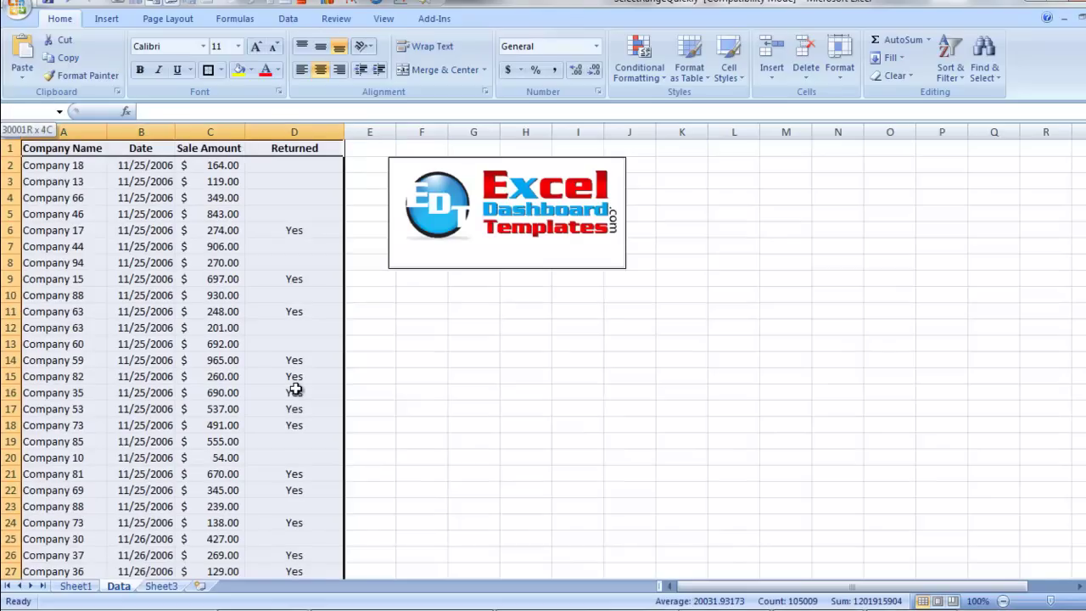
key("shift+Down")
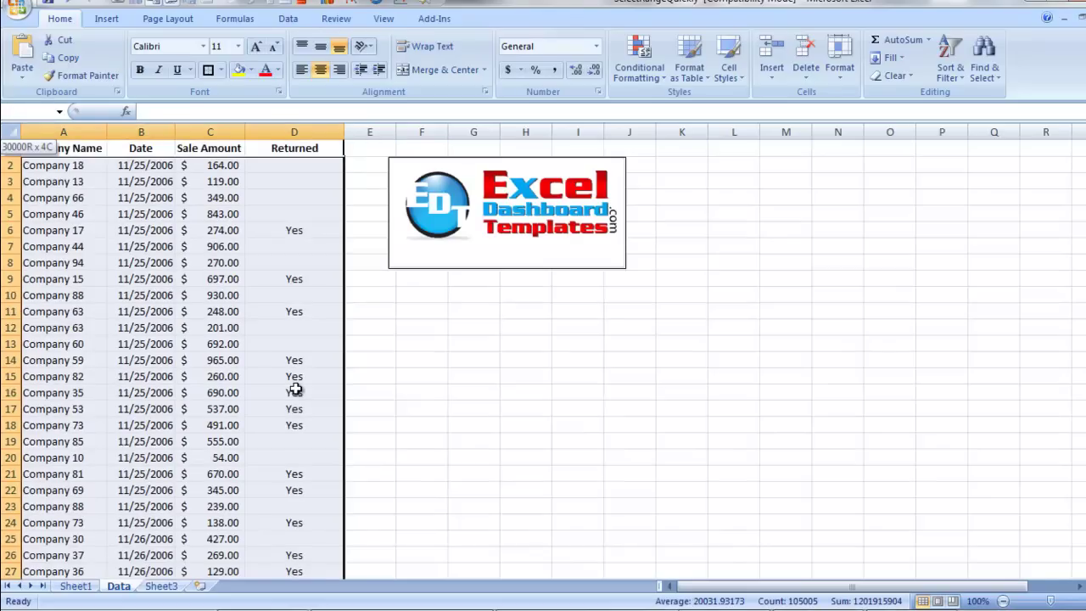
key("shift+Right")
key("shift+Right")
key("shift+Right")
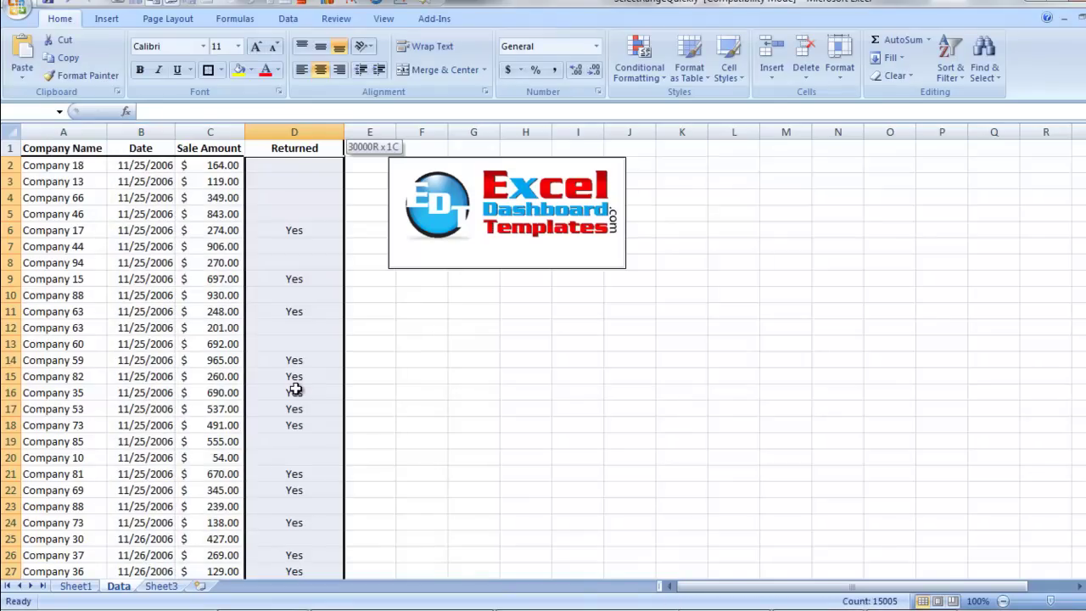